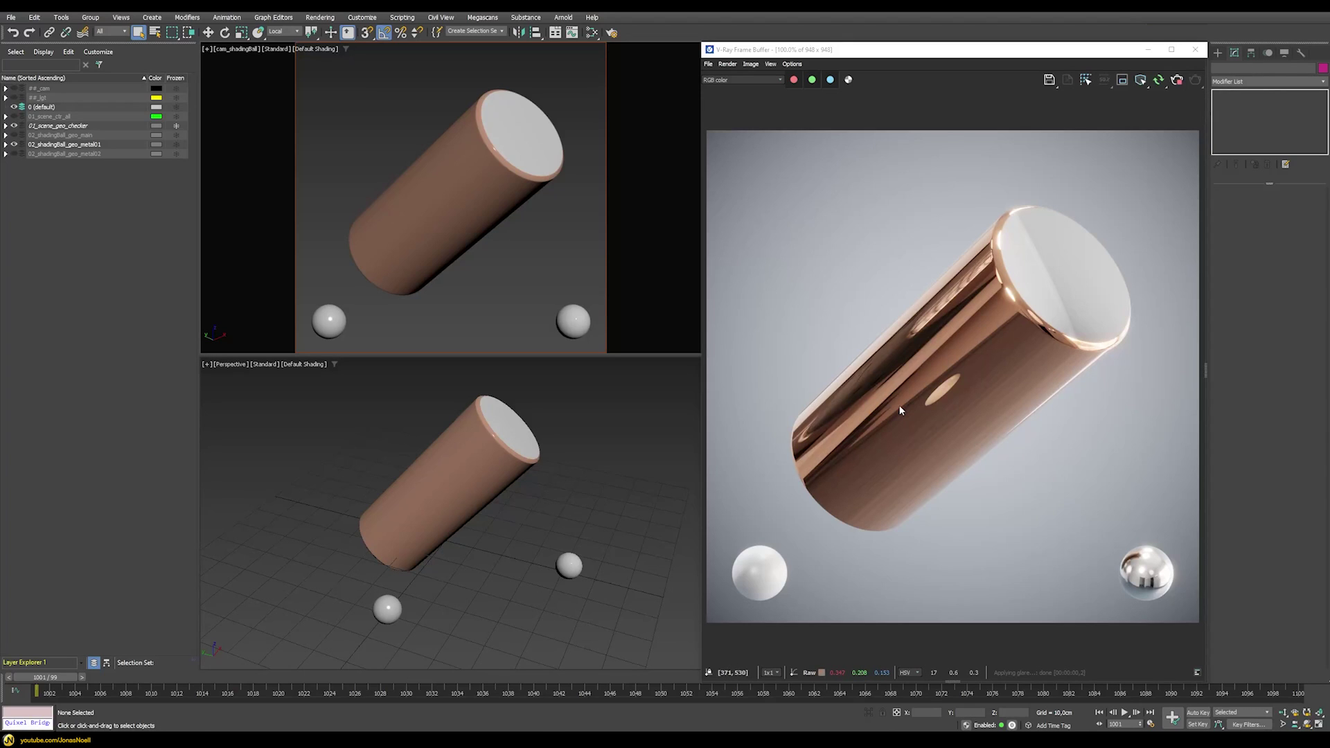
# Select the pipe mesh and review the settings of its cylindrical and planar UVW Map modifiers
pyautogui.click(834, 281)
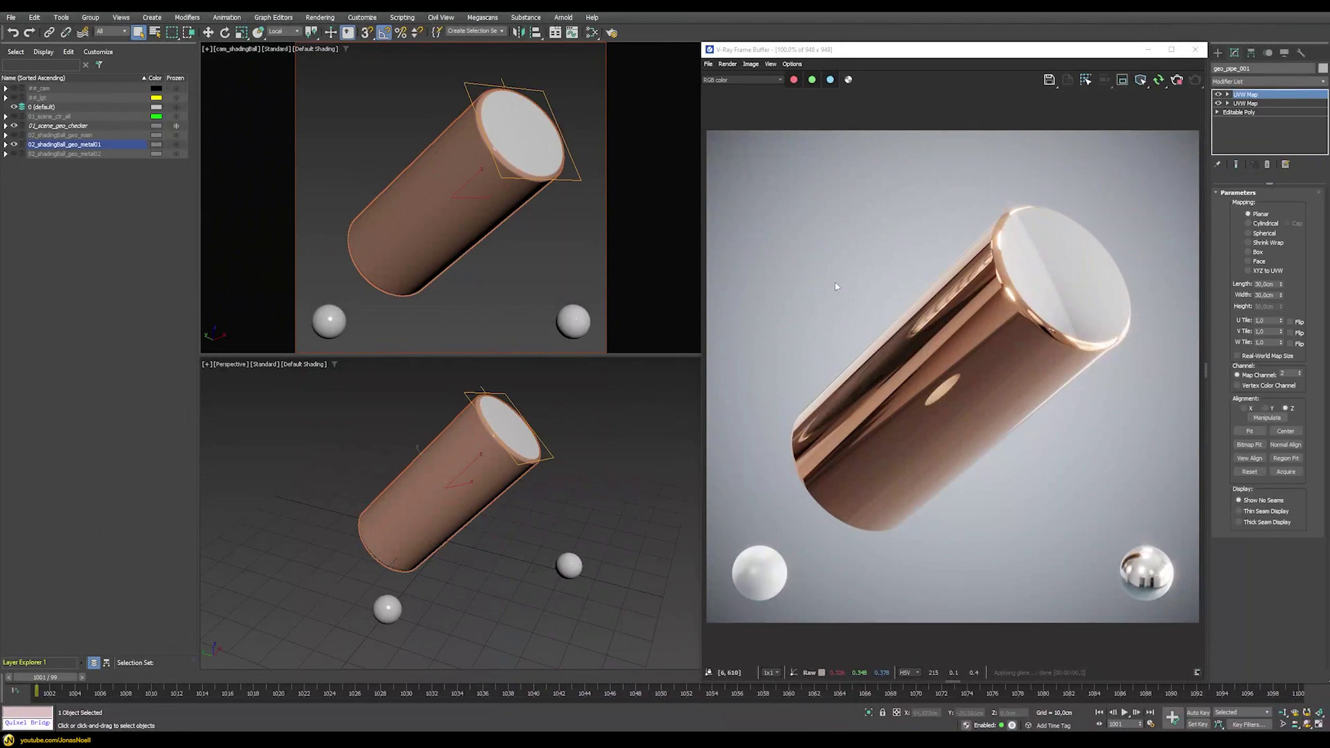
pyautogui.click(1254, 103)
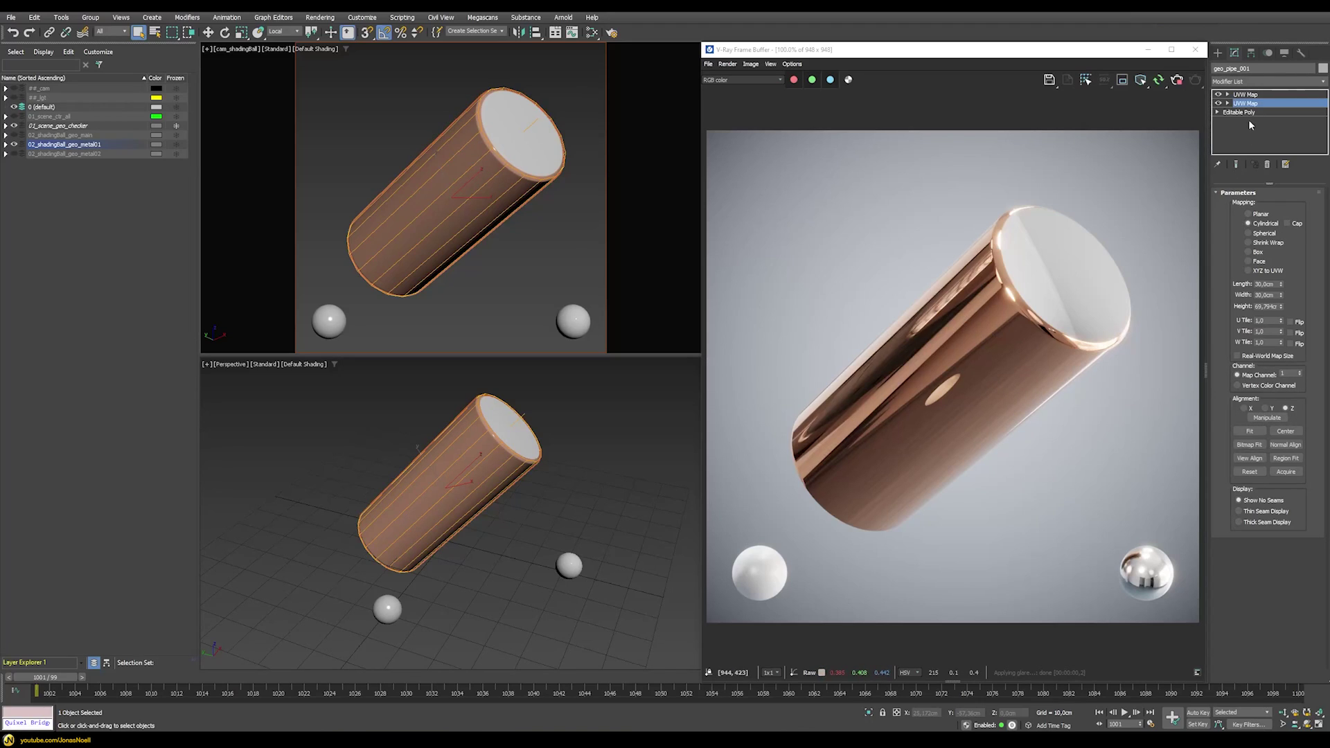
pyautogui.click(1247, 95)
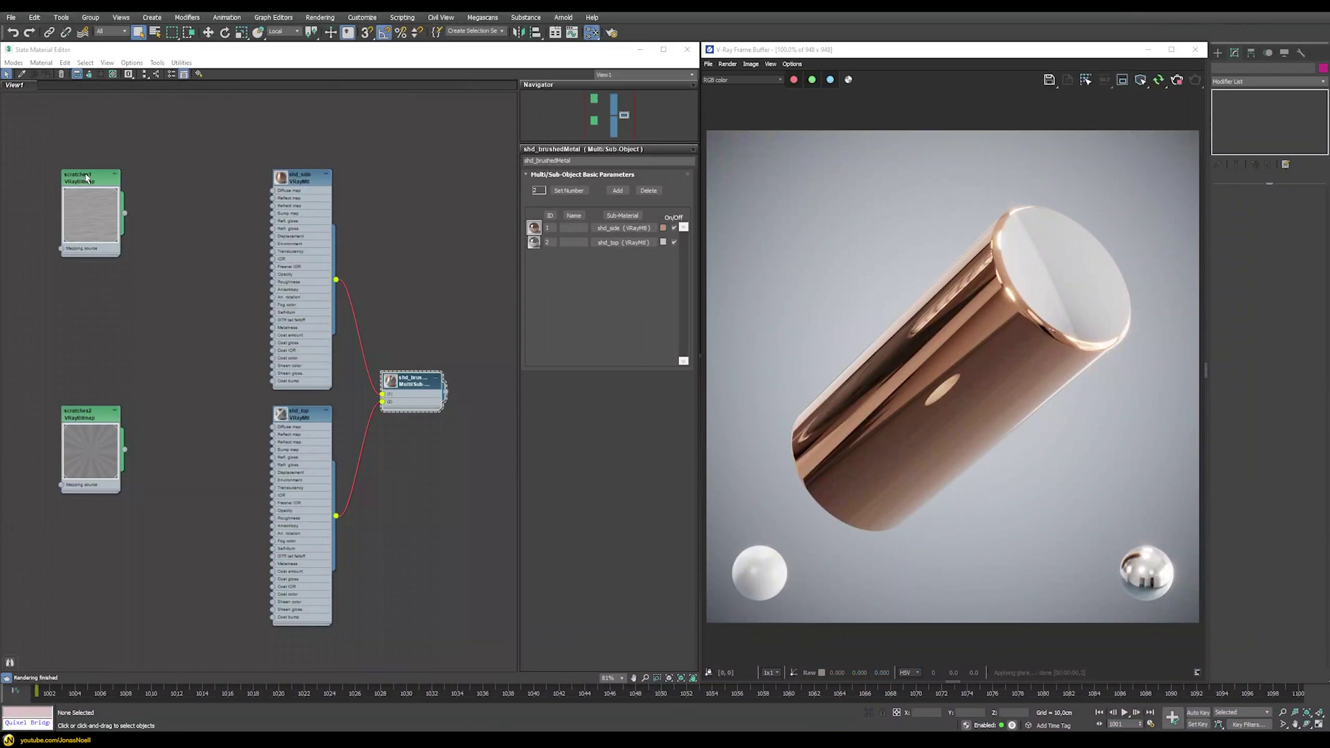
# Preview the image of the scratches1 bitmap at a larger size and close the preview
pyautogui.click(88, 177)
pyautogui.click(621, 202)
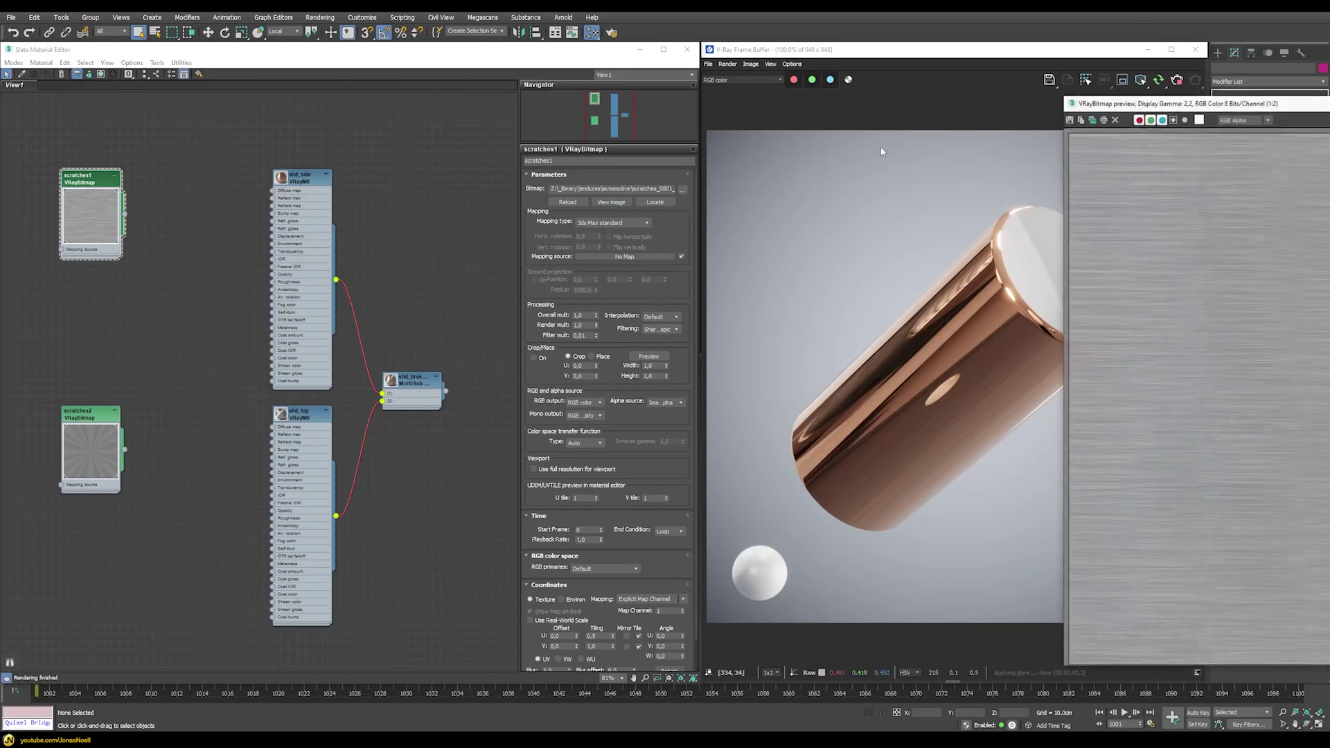
pyautogui.moveTo(1122, 102); pyautogui.dragTo(534, 50)
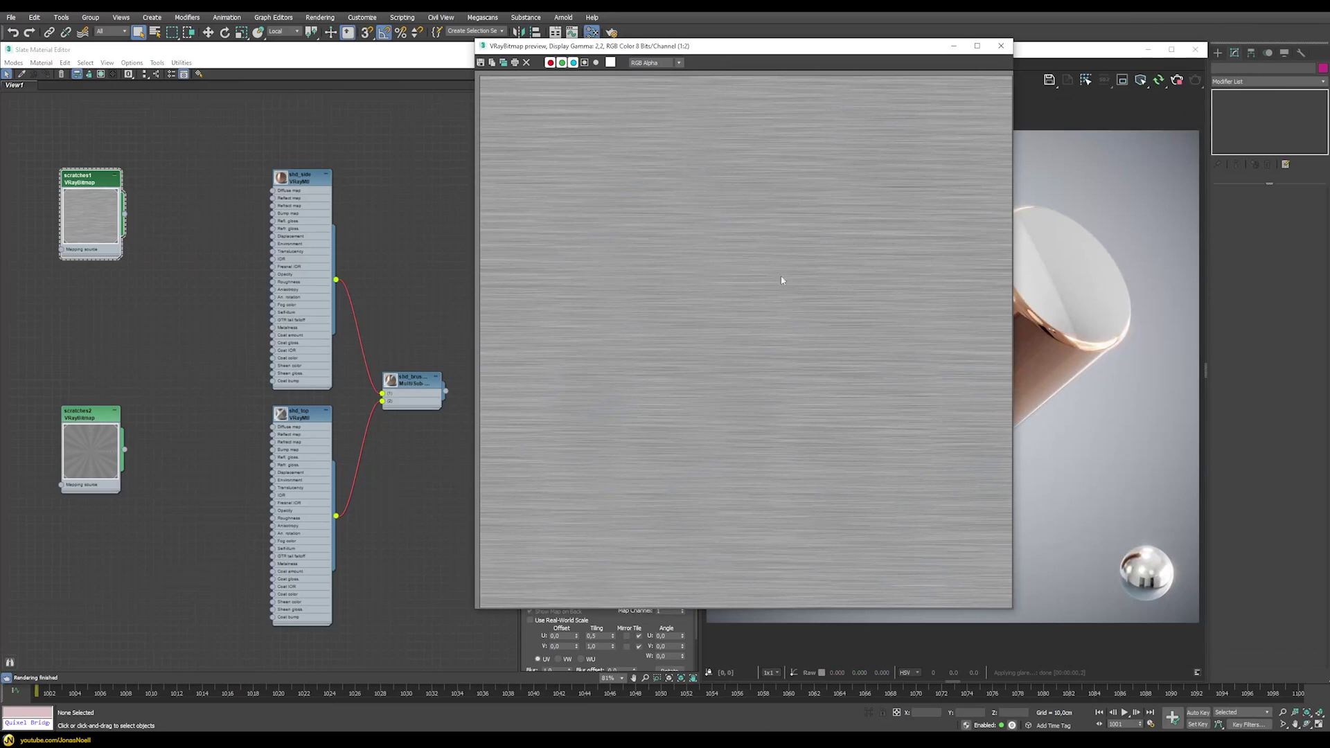
pyautogui.click(1001, 47)
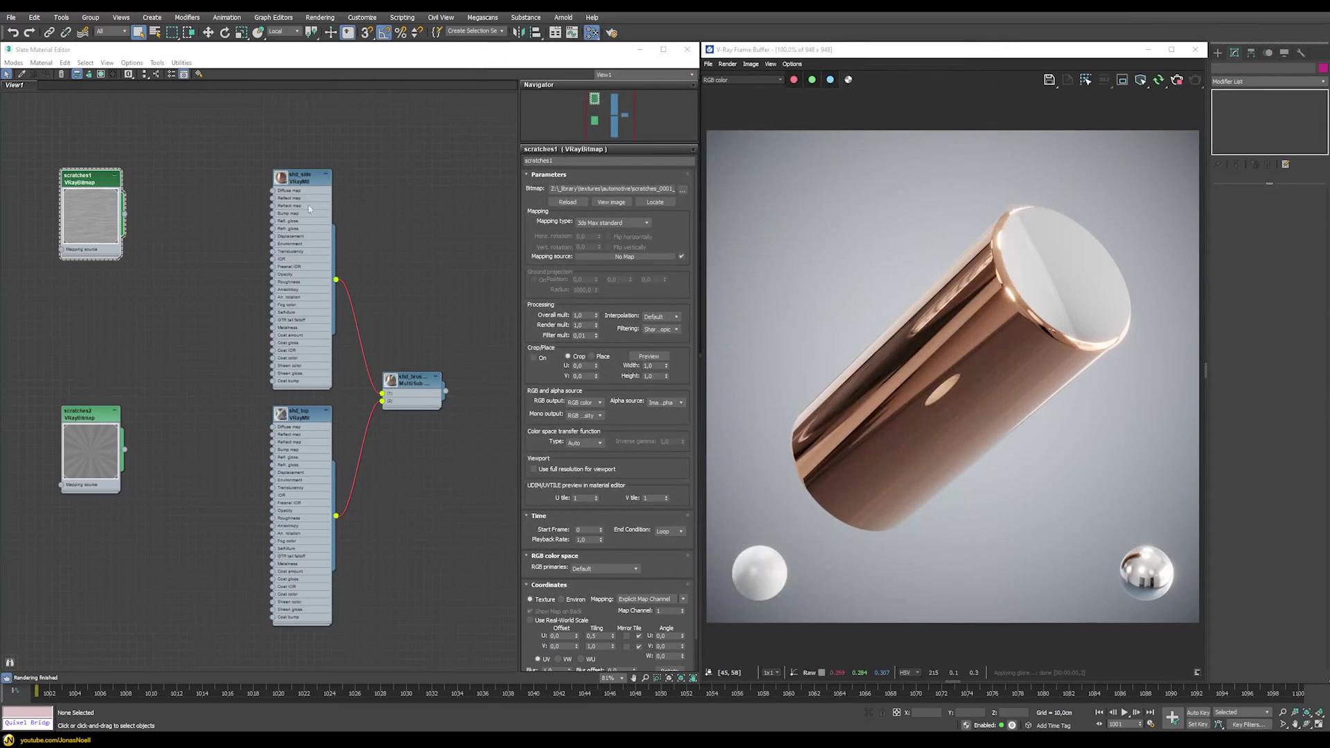
# Feed the scratches1 bitmap through a new VRayColor2Bump map into the bump map input of the shd_side material
pyautogui.doubleClick(301, 179)
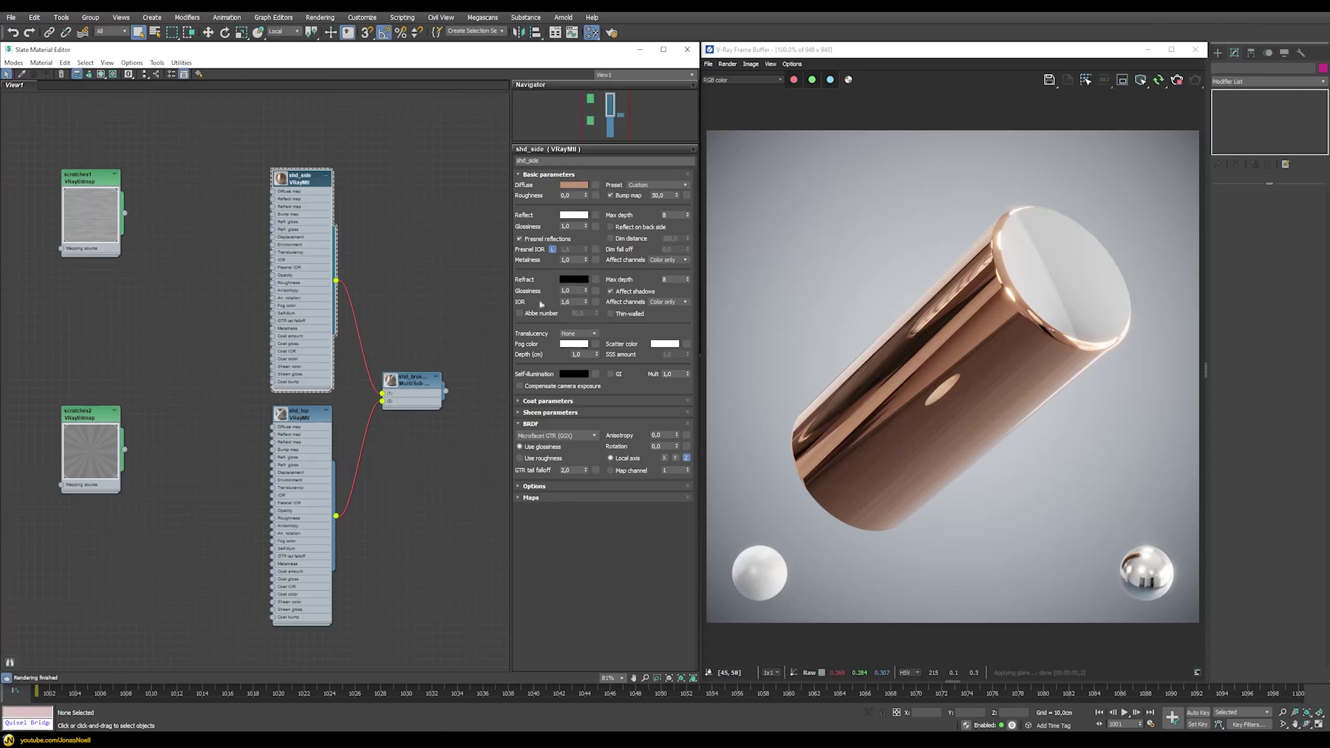
pyautogui.press('w')
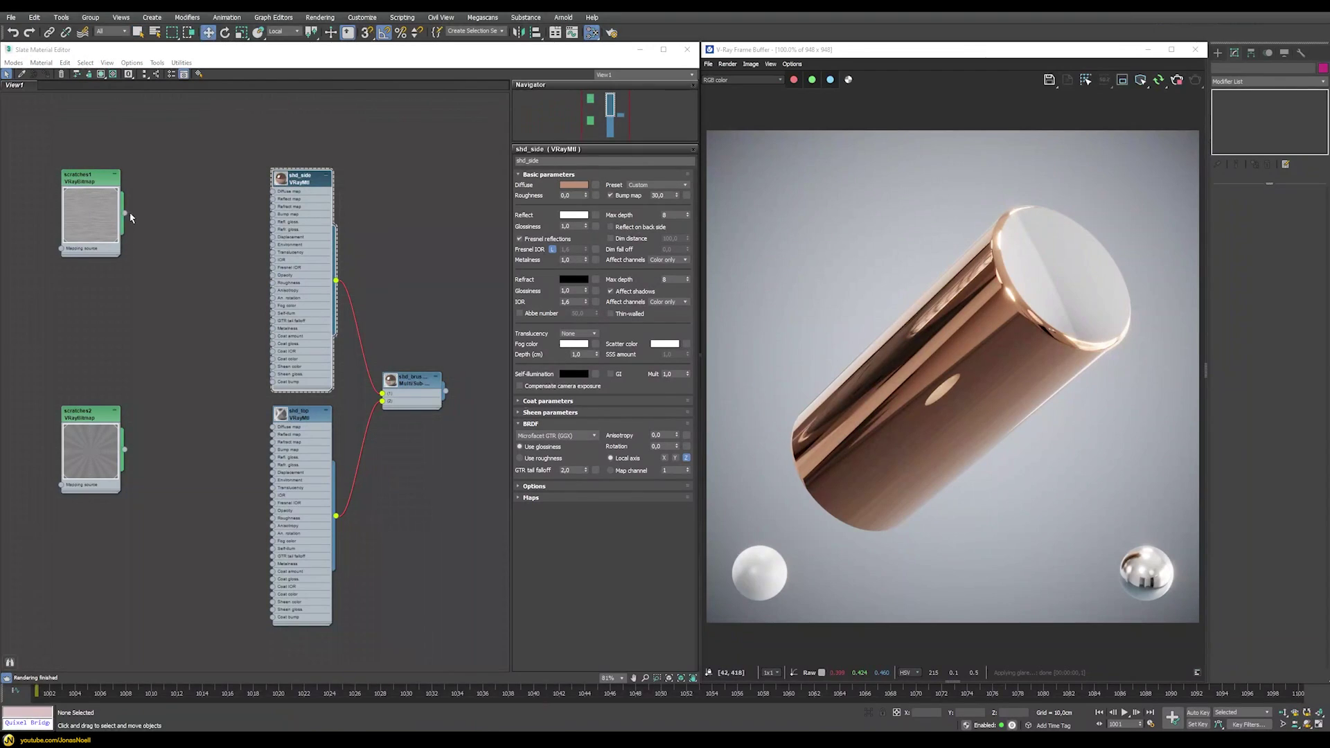
pyautogui.moveTo(125, 213); pyautogui.dragTo(169, 239)
pyautogui.moveTo(187, 256)
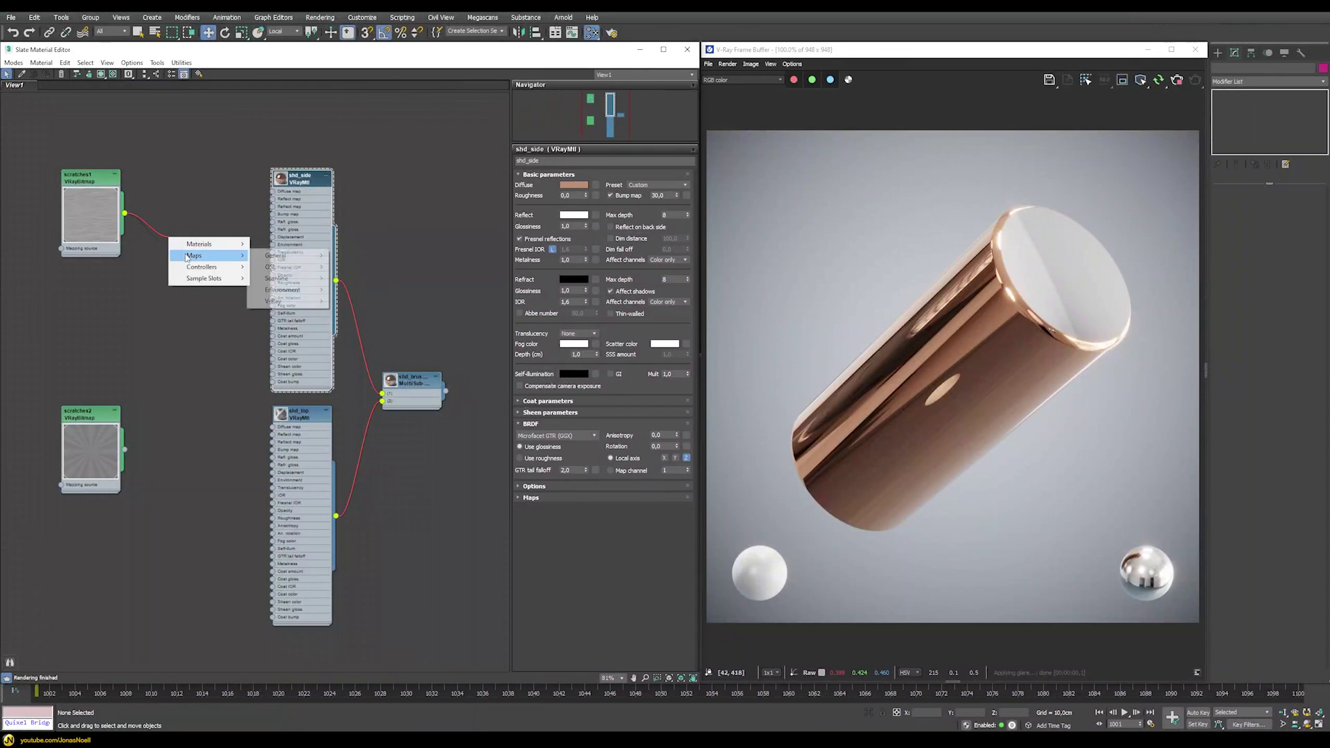
pyautogui.moveTo(275, 300)
pyautogui.click(367, 332)
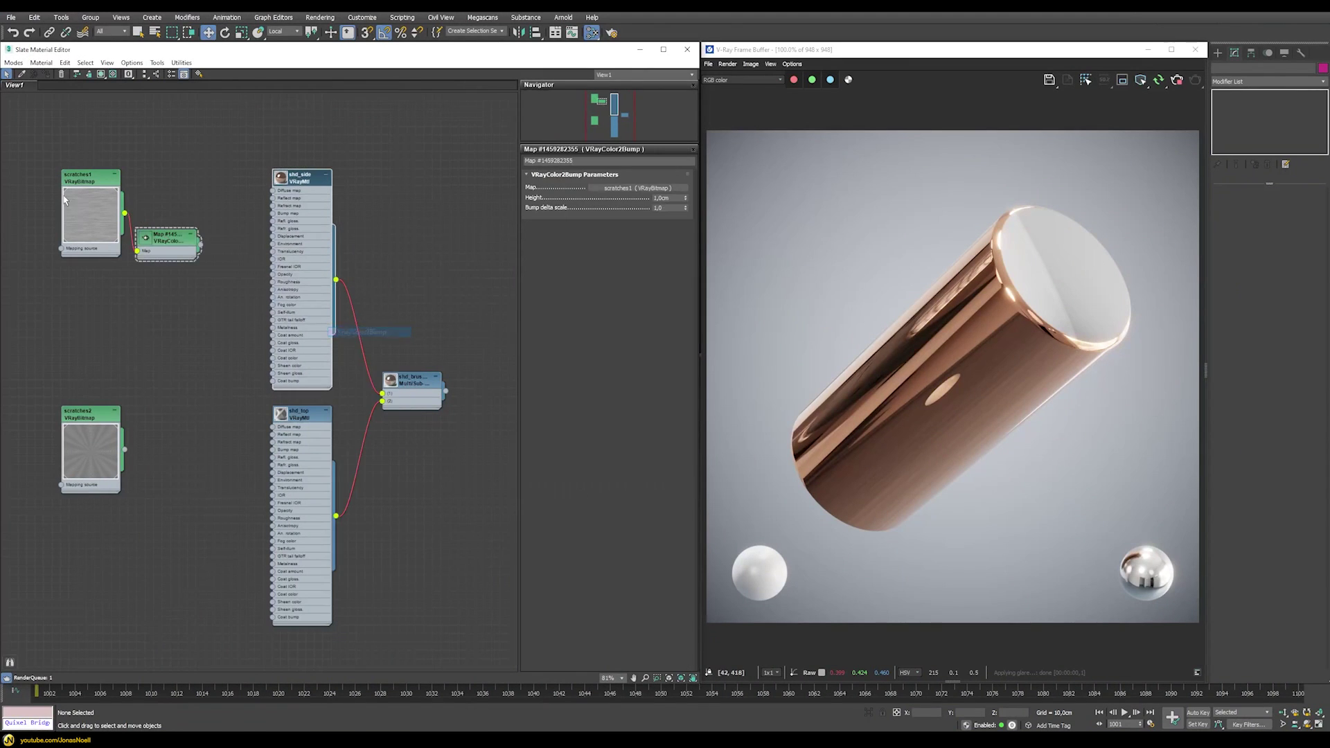
pyautogui.moveTo(167, 236); pyautogui.dragTo(284, 213)
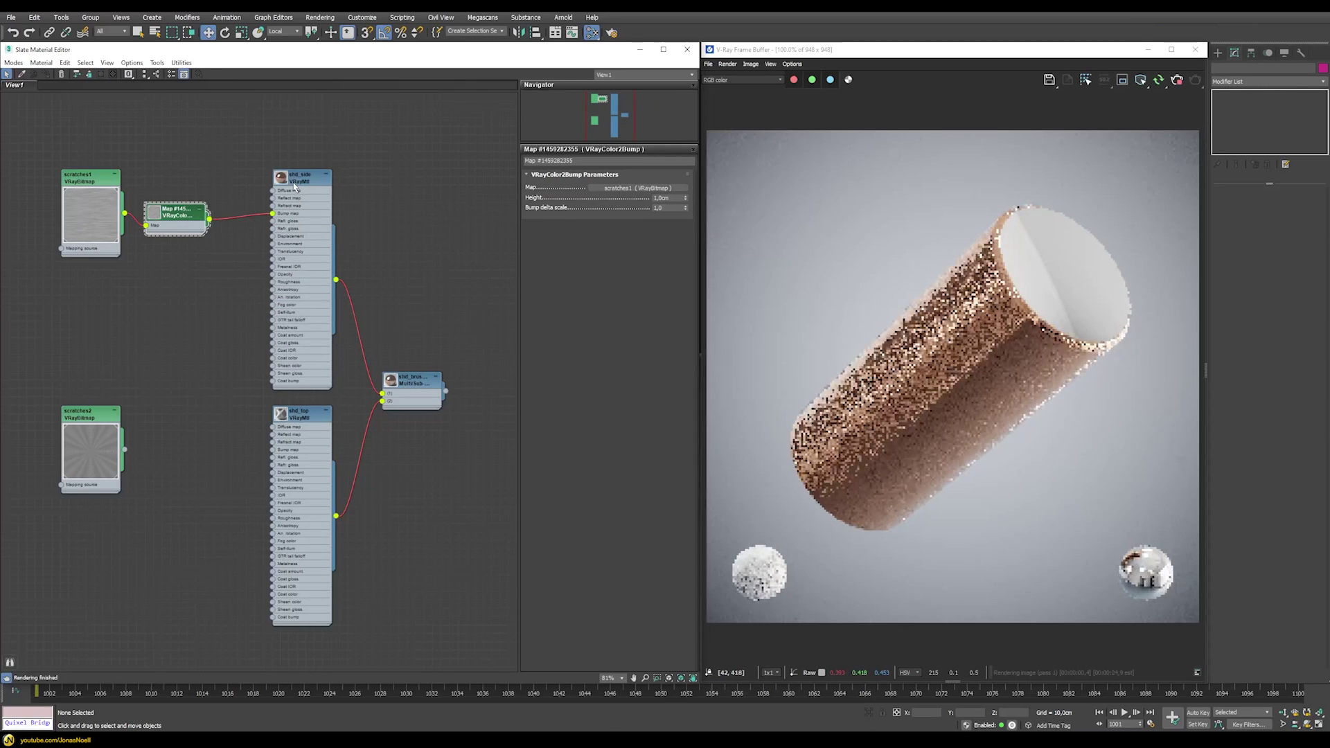
# Set the bump map amount of the shd_side material to 100
pyautogui.doubleClick(295, 186)
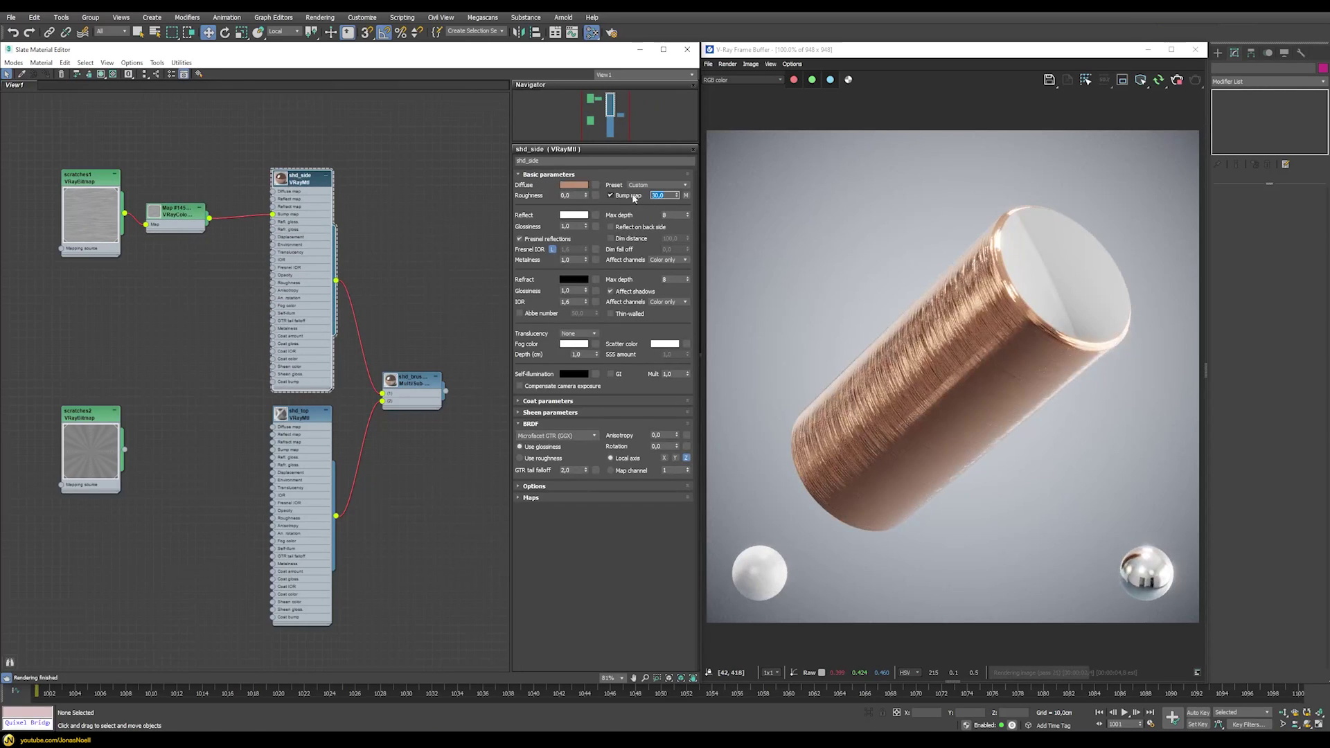
pyautogui.write('100')
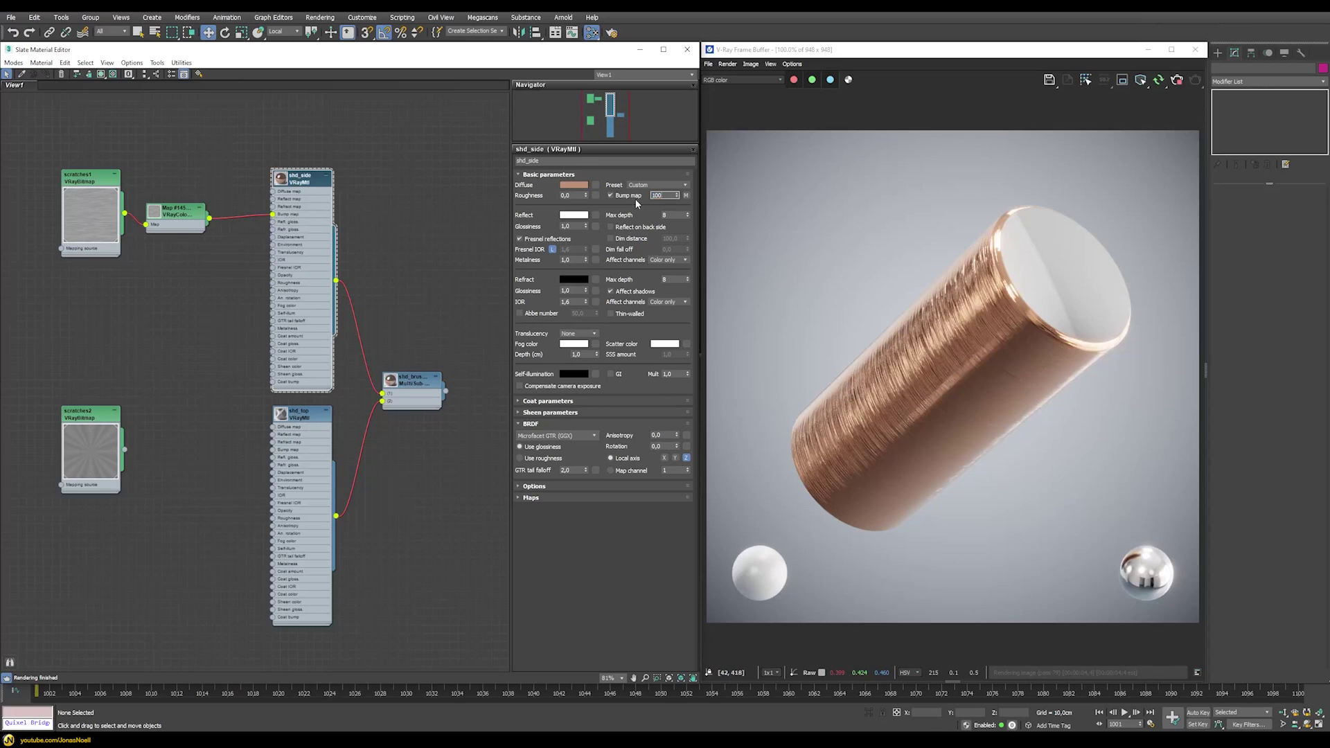
pyautogui.press('Return')
# Set the height of the VRayColor2Bump map fed by scratches1 to 0.25 cm
pyautogui.doubleClick(175, 214)
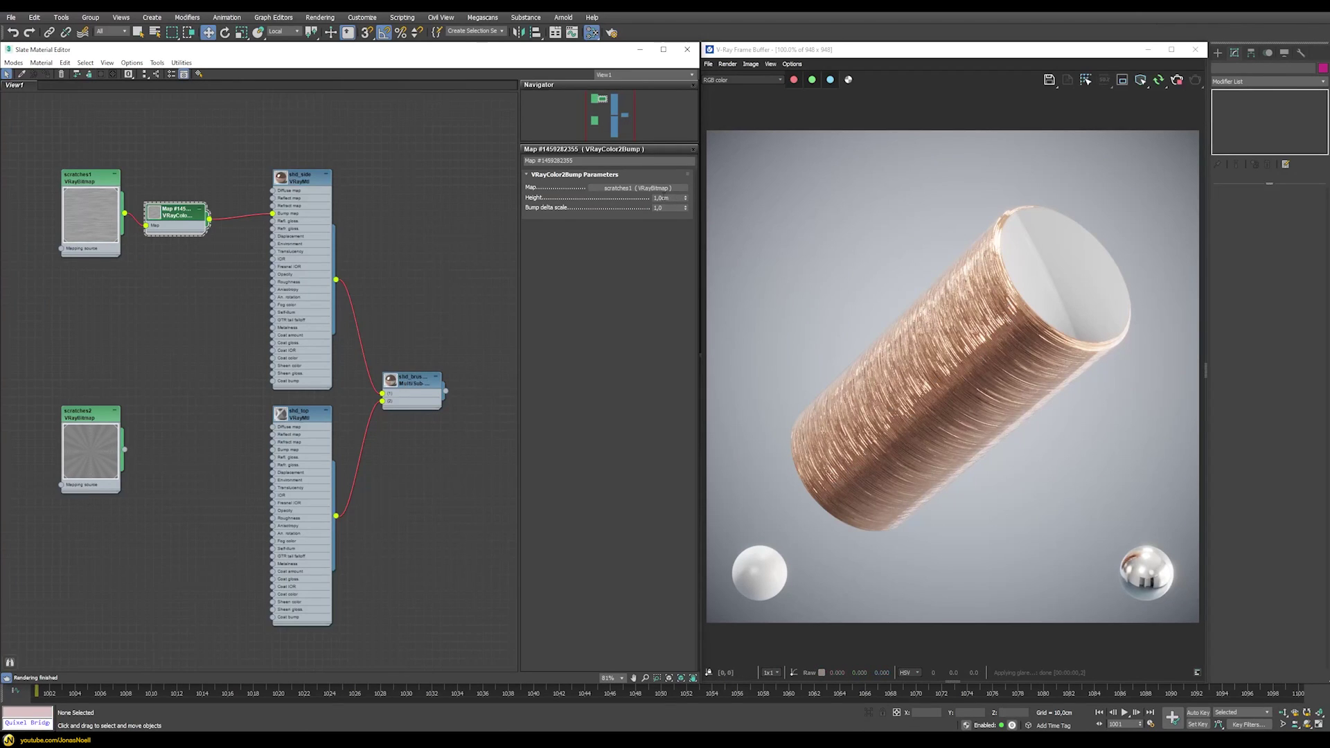
pyautogui.doubleClick(661, 198)
pyautogui.write('0,25')
pyautogui.press('Return')
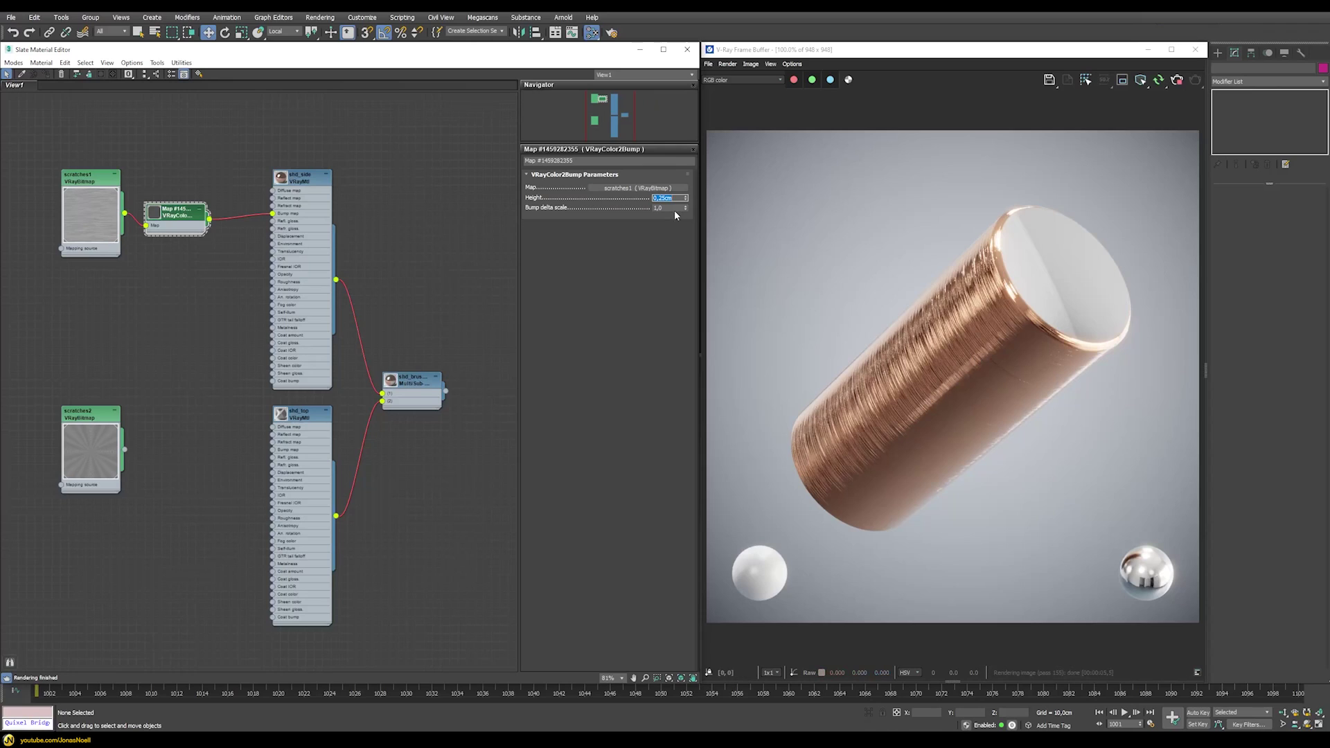
# Try a height of 0 cm on the scratches1 VRayColor2Bump map for comparison, and restore it to 0.25 cm
pyautogui.write('0')
pyautogui.press('Return')
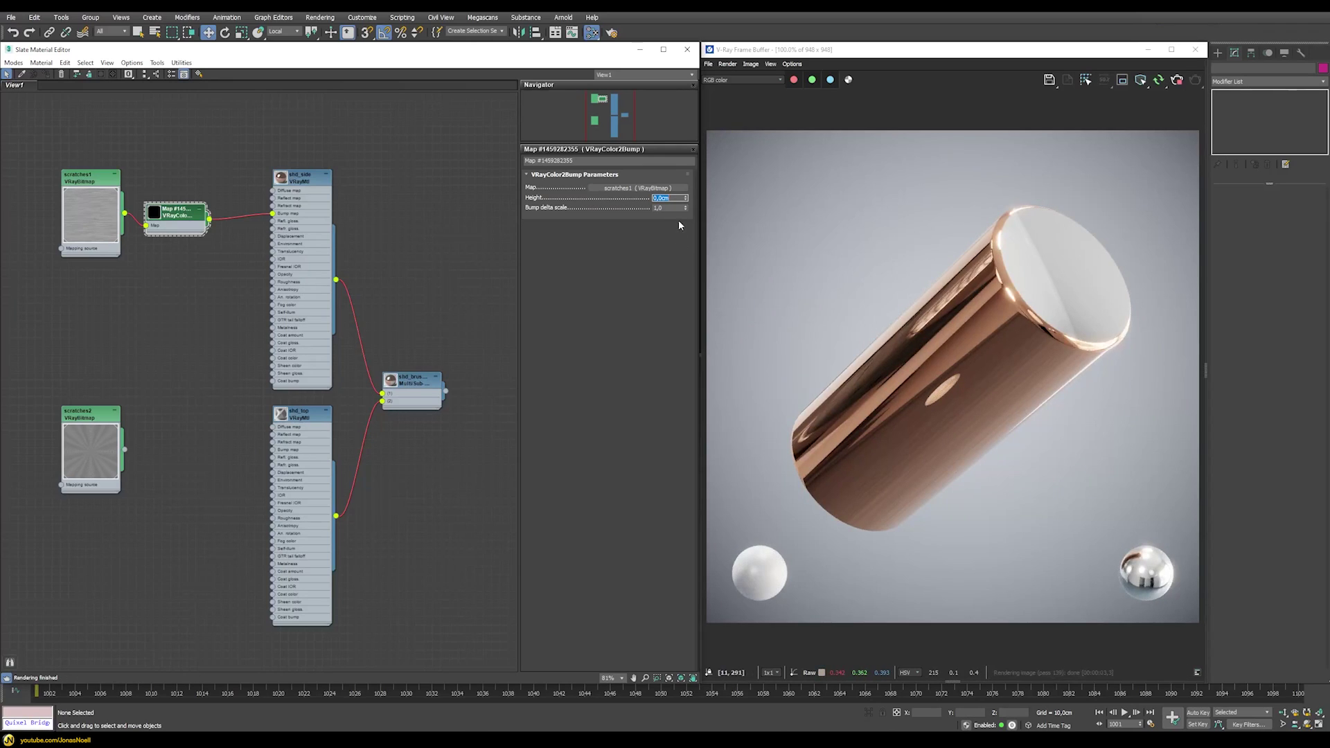
pyautogui.write('0,25')
pyautogui.press('Return')
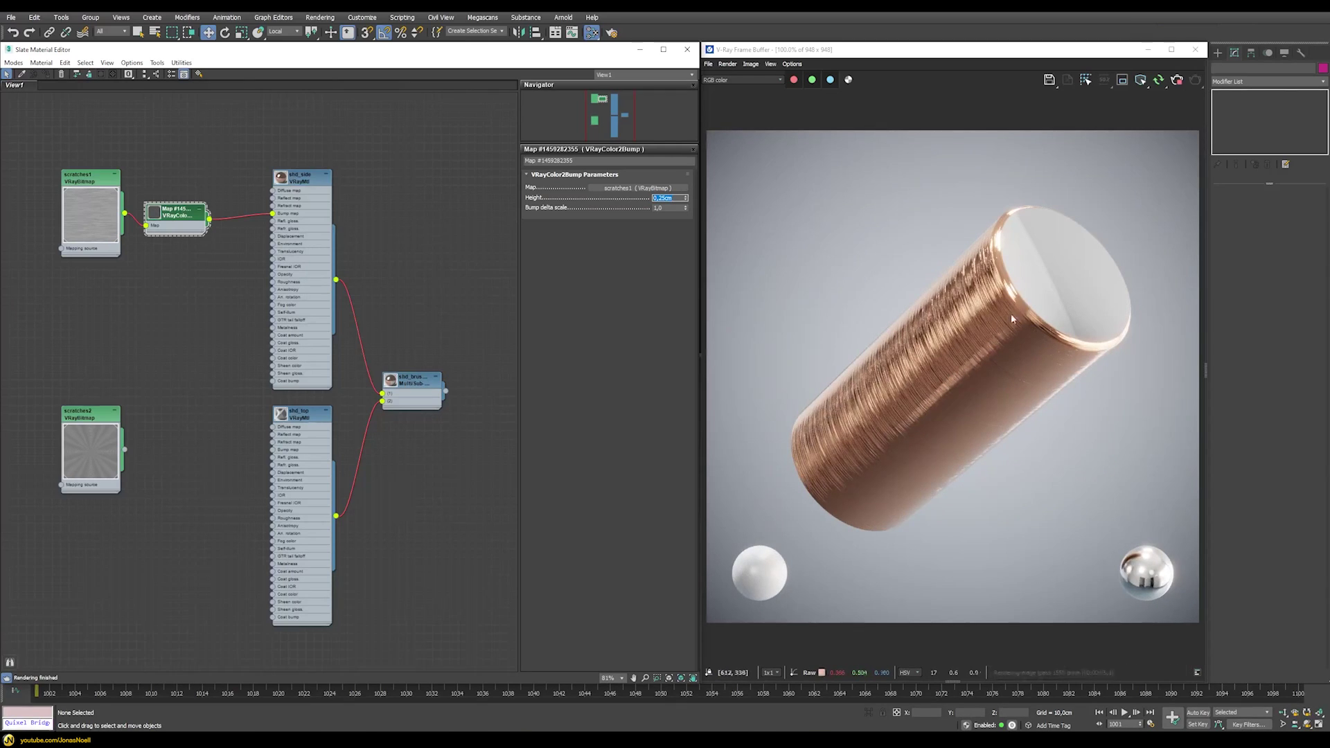
pyautogui.click(1025, 419)
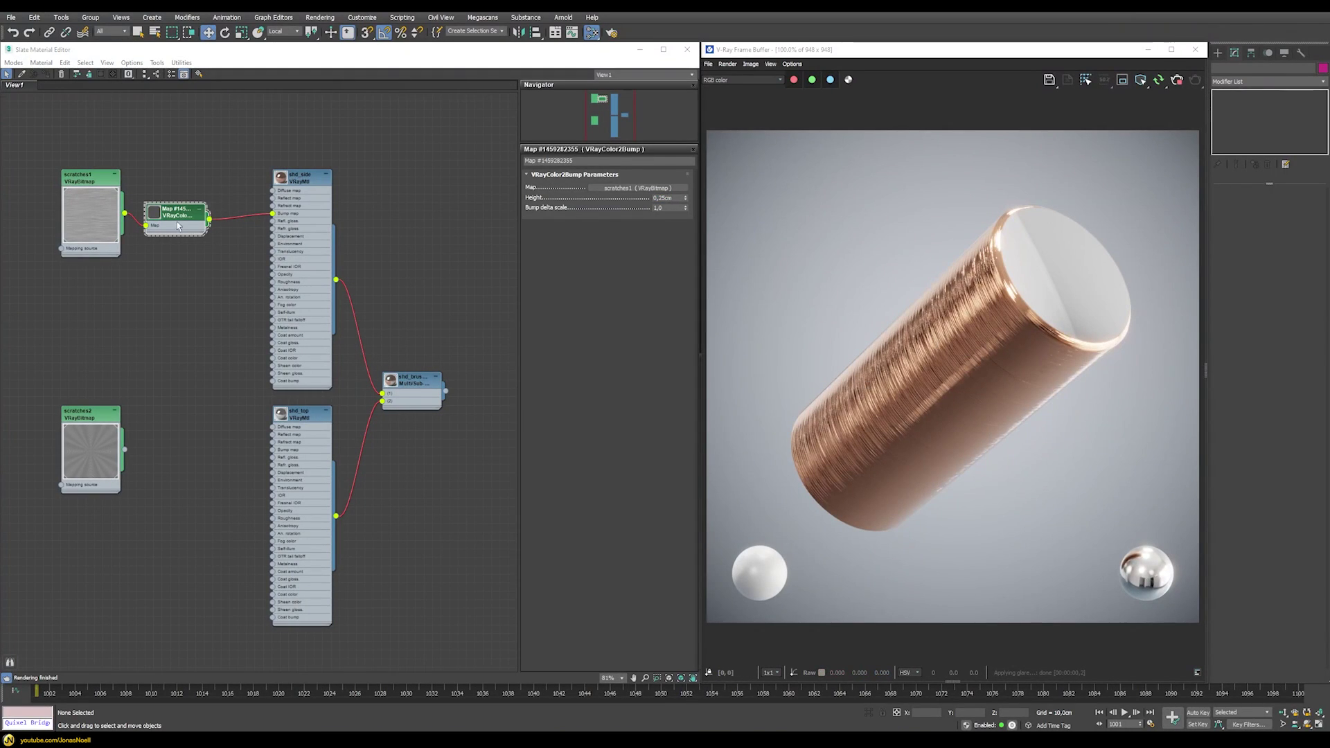
# Preview the scratches2 bitmap image, examine its circular grooves up close, and close the preview
pyautogui.doubleClick(90, 416)
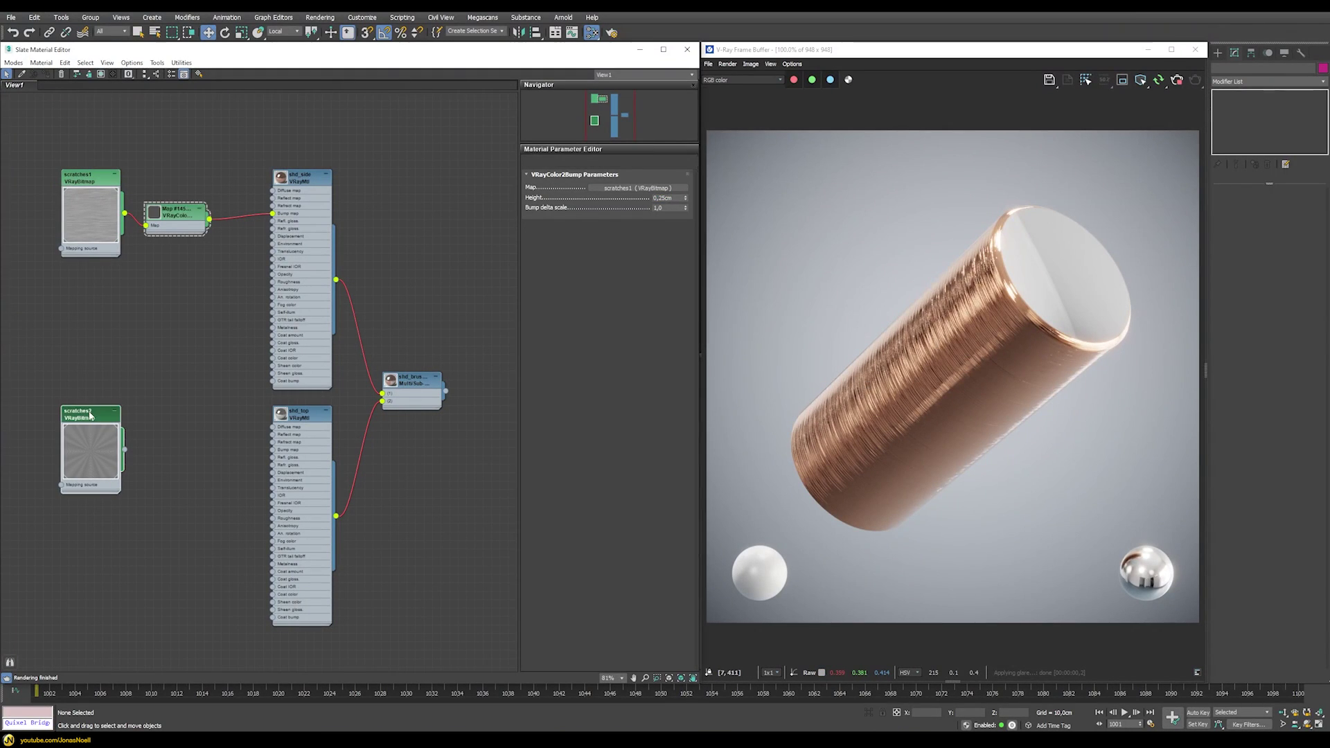
pyautogui.click(604, 202)
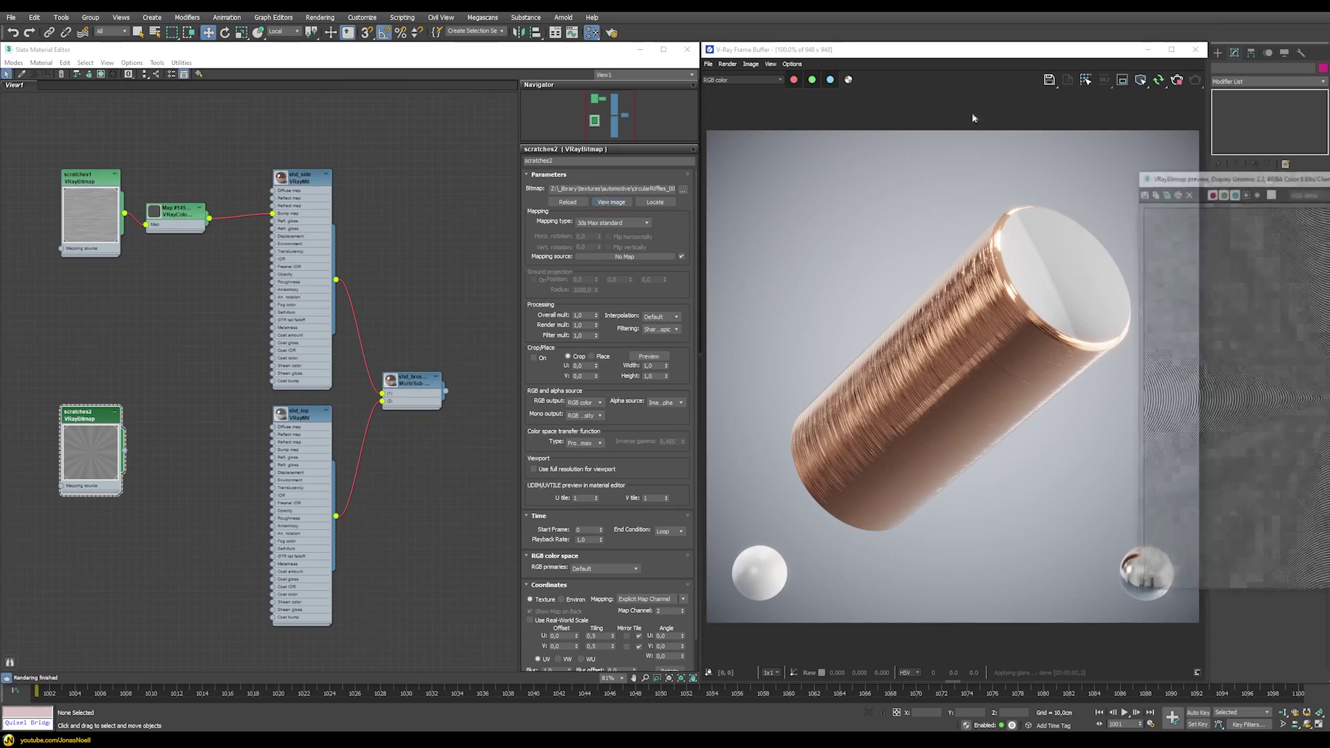
pyautogui.moveTo(1193, 174); pyautogui.dragTo(628, 120)
pyautogui.scroll(3, 775, 347)
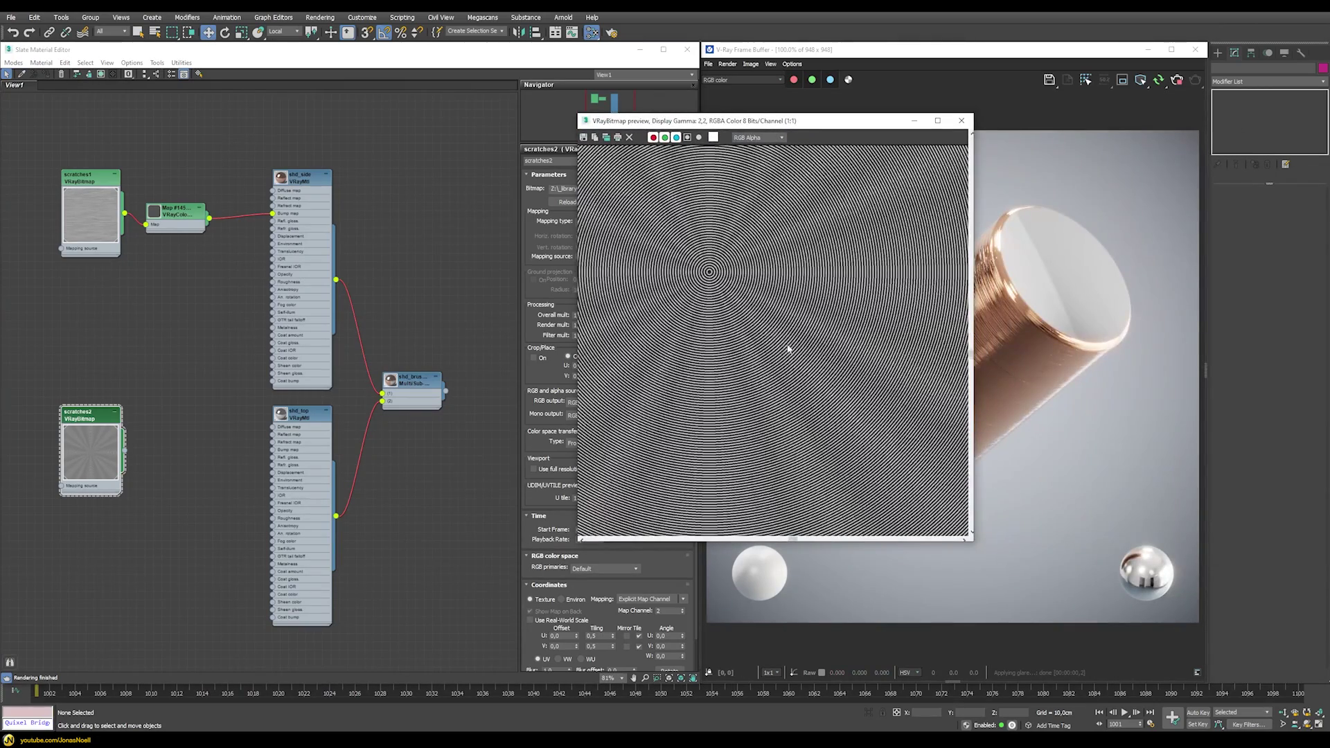
pyautogui.scroll(1, 689, 263)
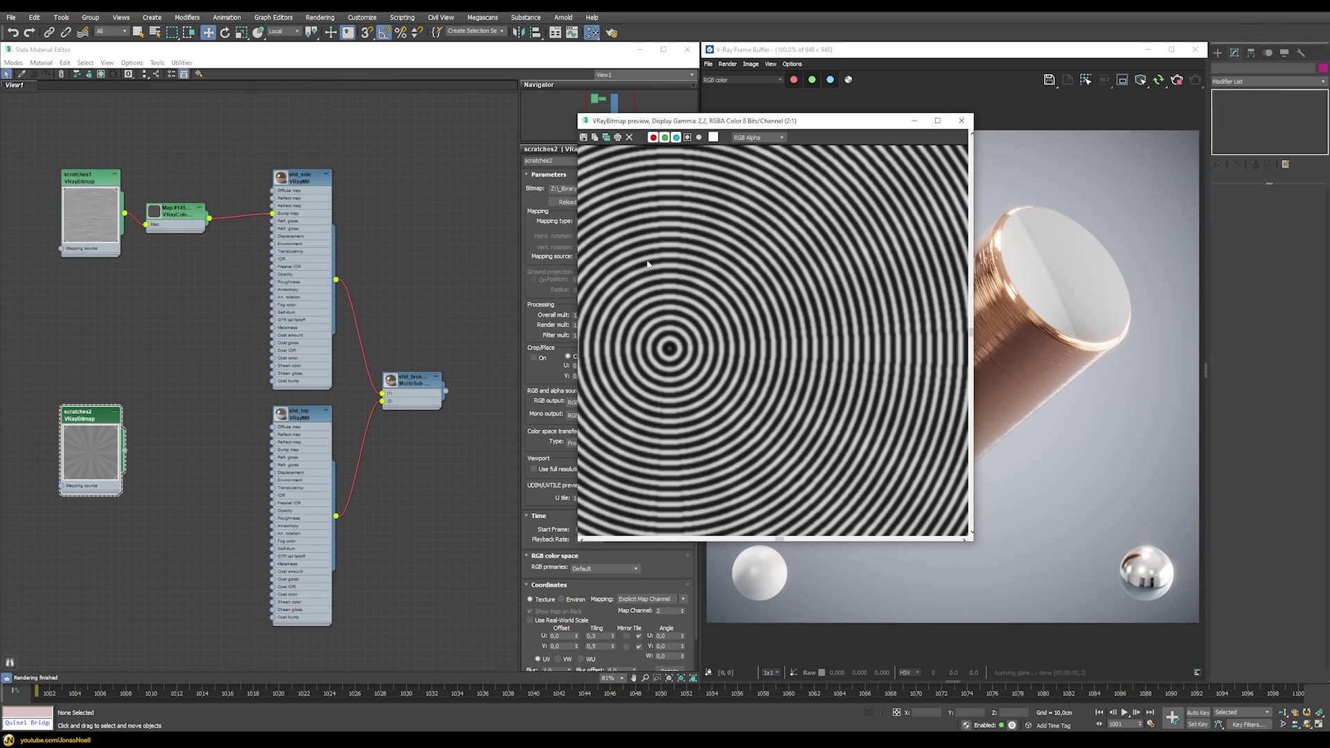
pyautogui.click(961, 120)
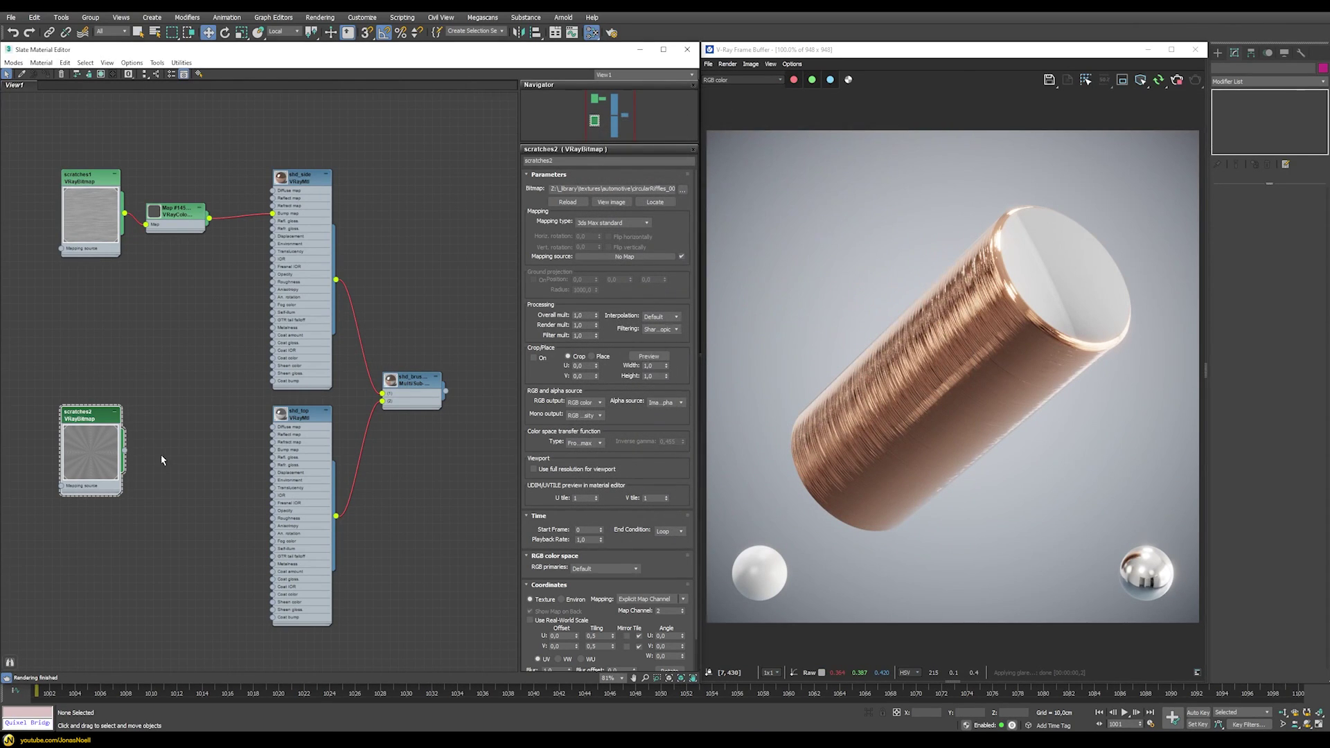
# Feed the scratches2 bitmap through a new VRayColor2Bump map into the bump map input of the shd_top material
pyautogui.moveTo(125, 450); pyautogui.dragTo(156, 458)
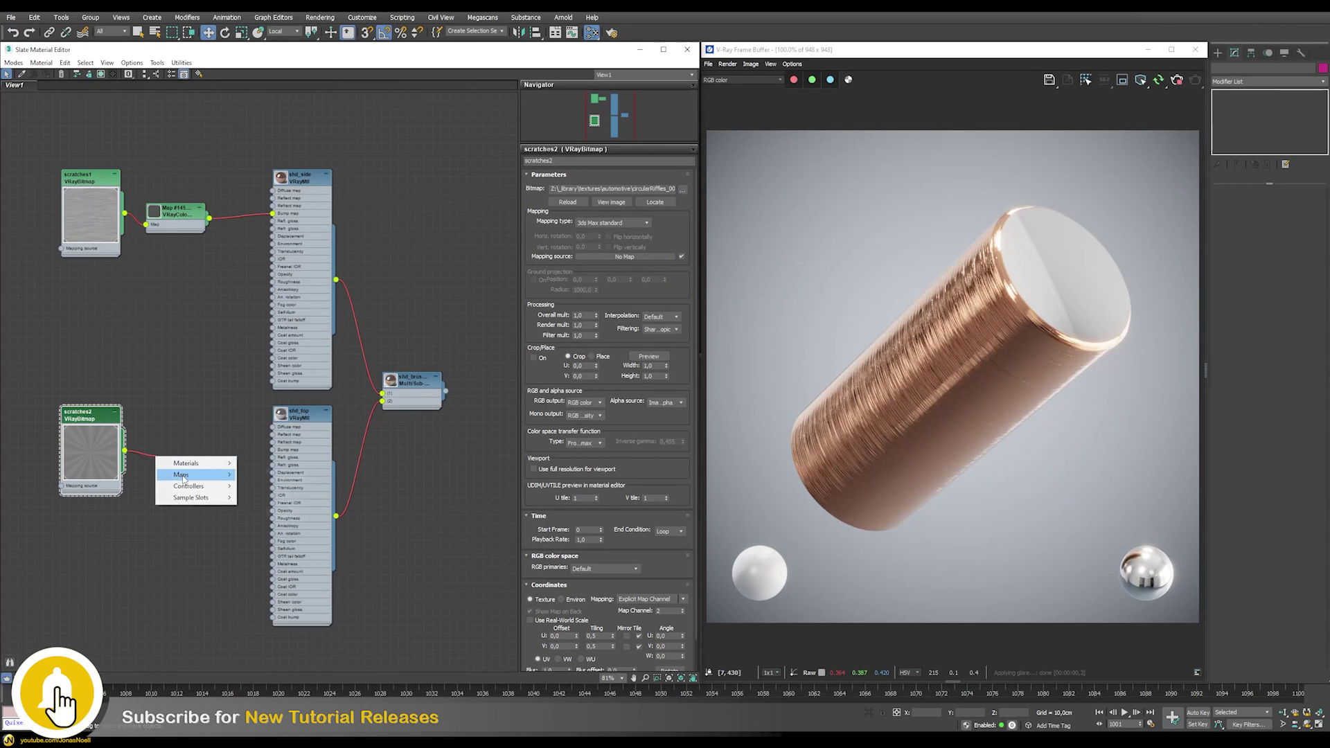
pyautogui.moveTo(184, 476)
pyautogui.moveTo(274, 520)
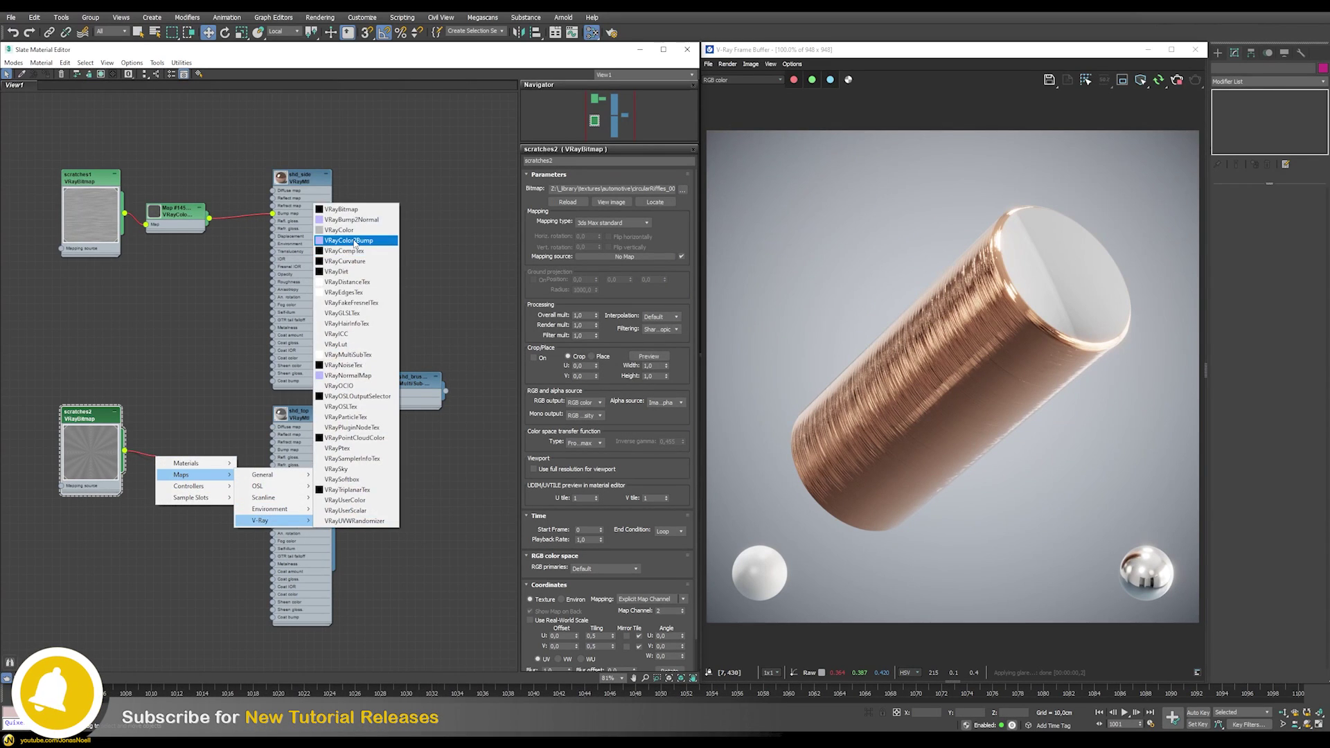
pyautogui.click(354, 241)
pyautogui.moveTo(197, 457); pyautogui.dragTo(272, 450)
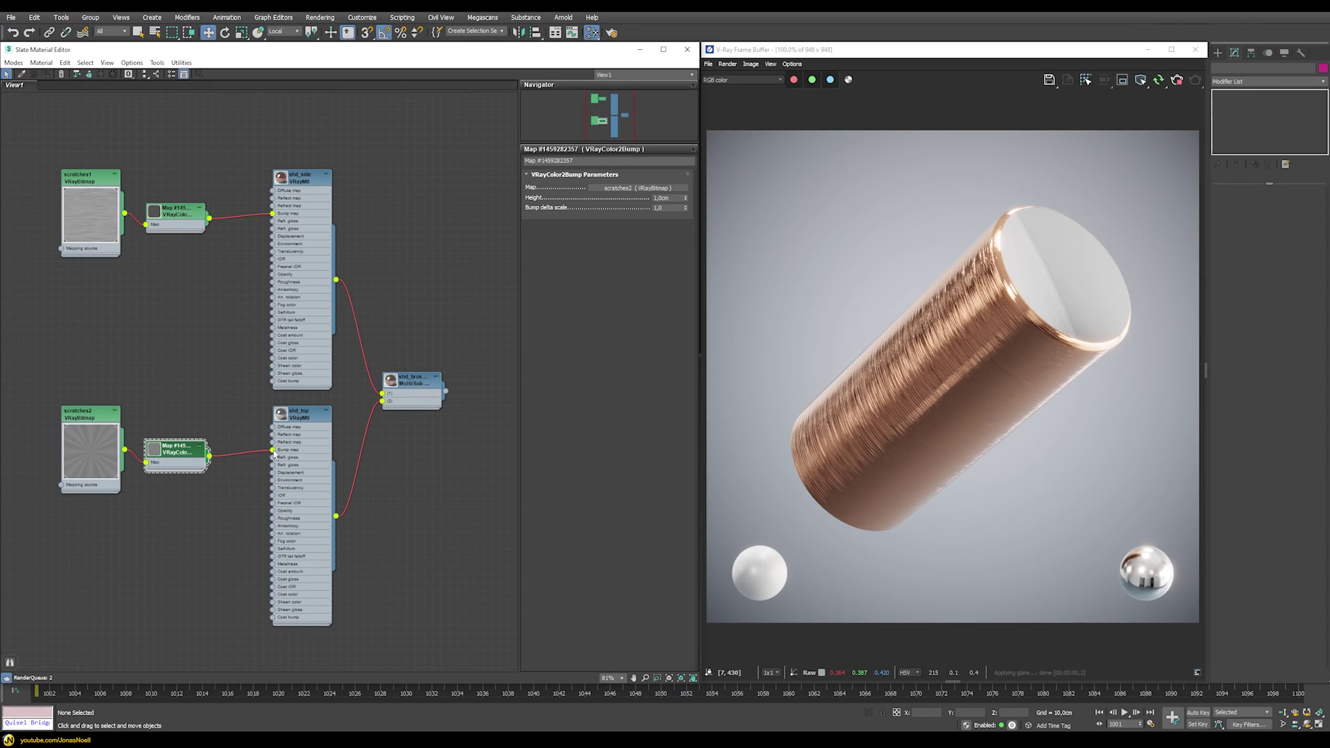
# Give shd_top a bump amount of 100 and set the height of its VRayColor2Bump map to 0.25 cm
pyautogui.doubleClick(305, 416)
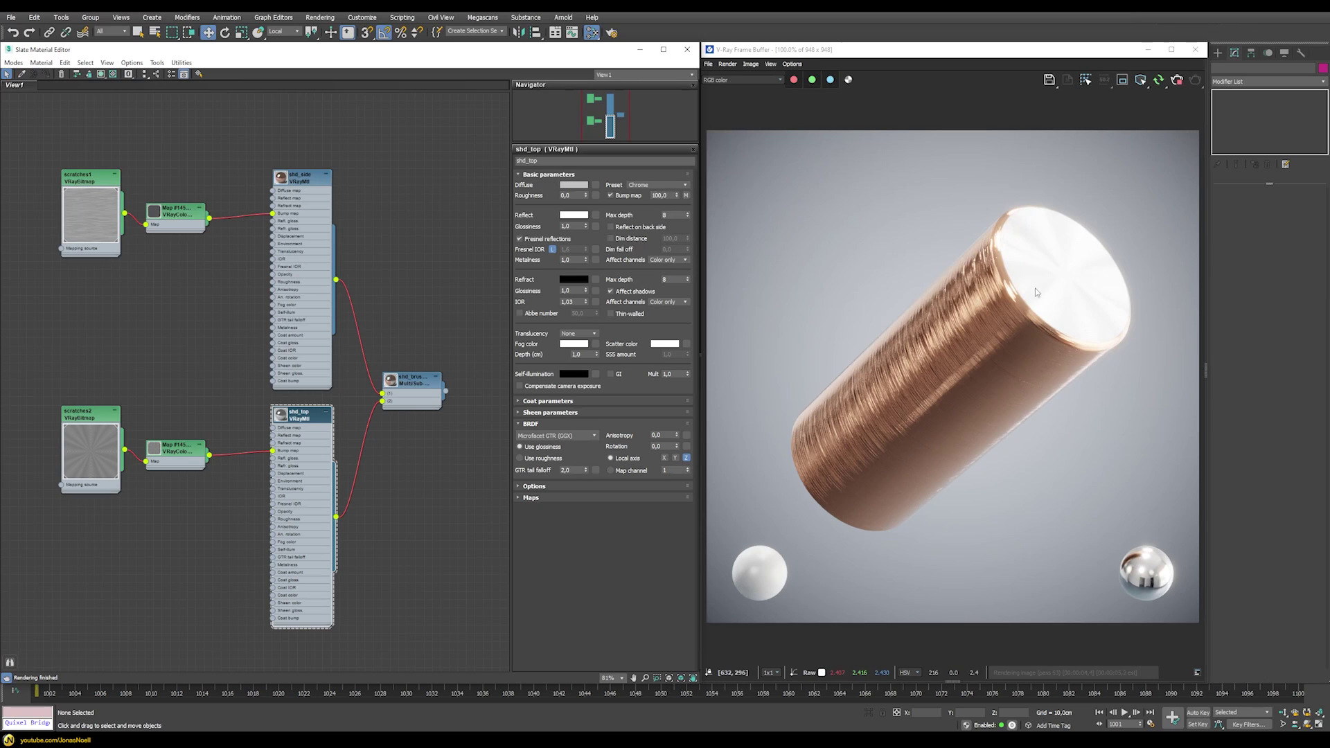
pyautogui.click(178, 448)
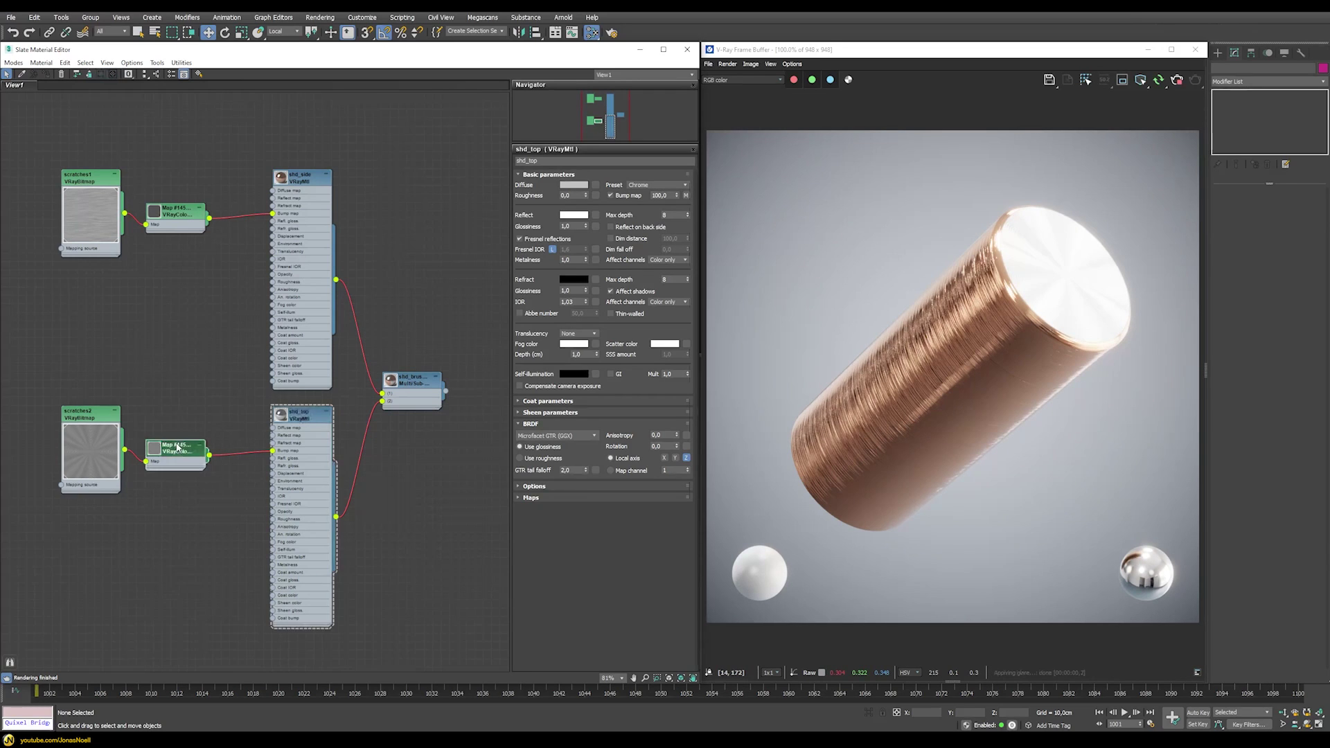
pyautogui.doubleClick(177, 448)
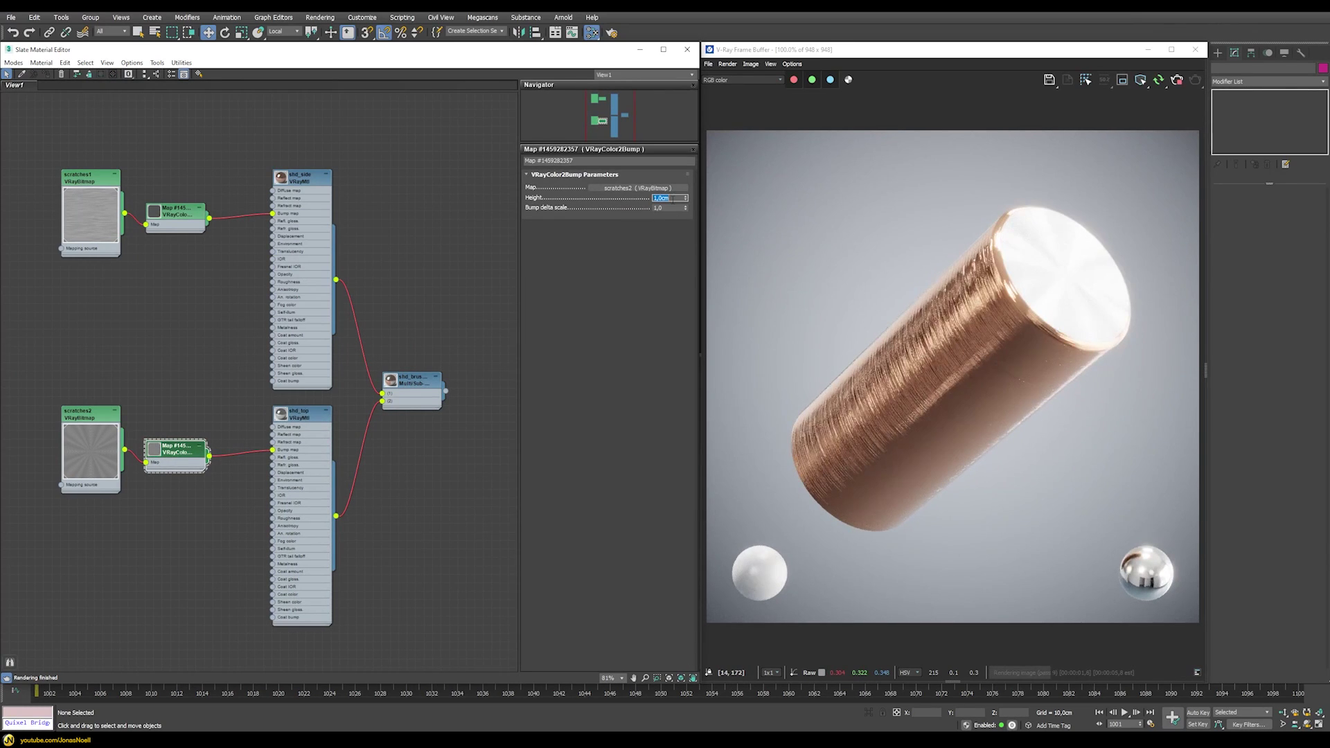
pyautogui.write('0,25')
pyautogui.press('Return')
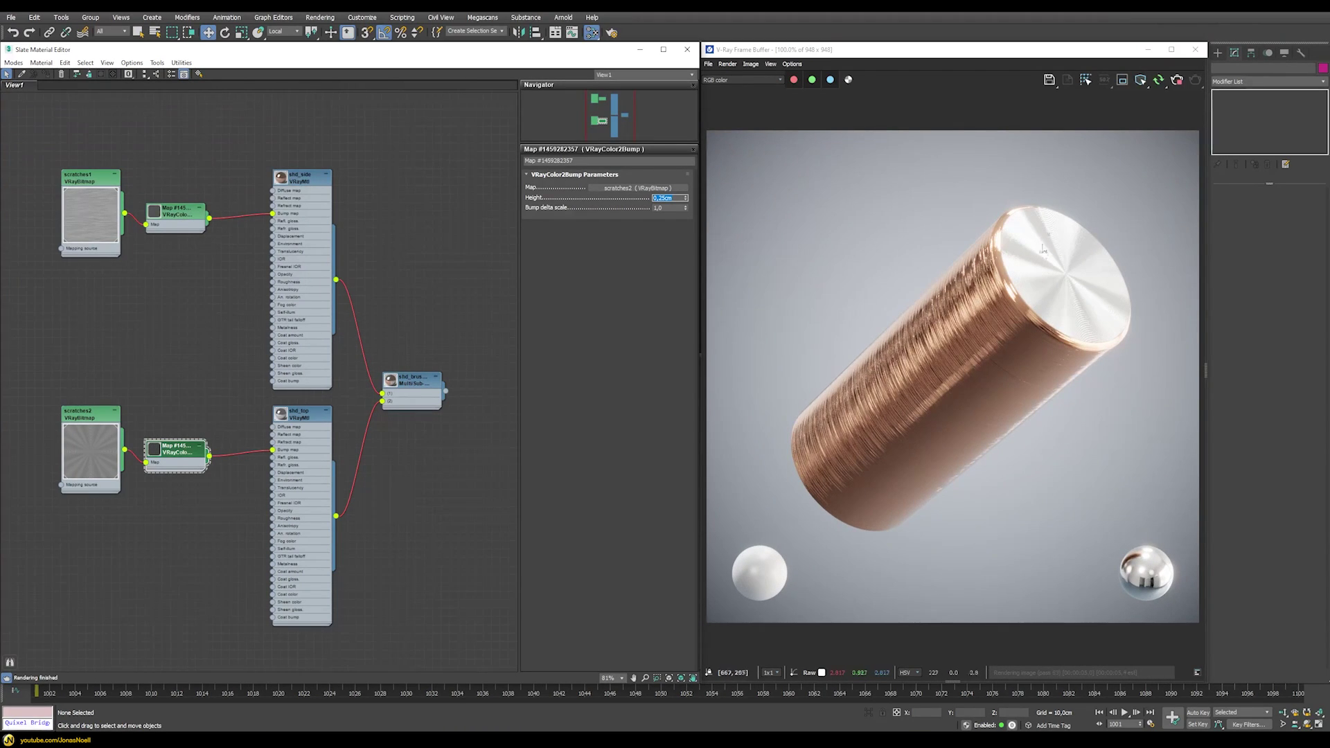
# Examine the brushed grooves around the pipe's top rim close up in the interactive render, and restore the full view
pyautogui.click(1043, 288)
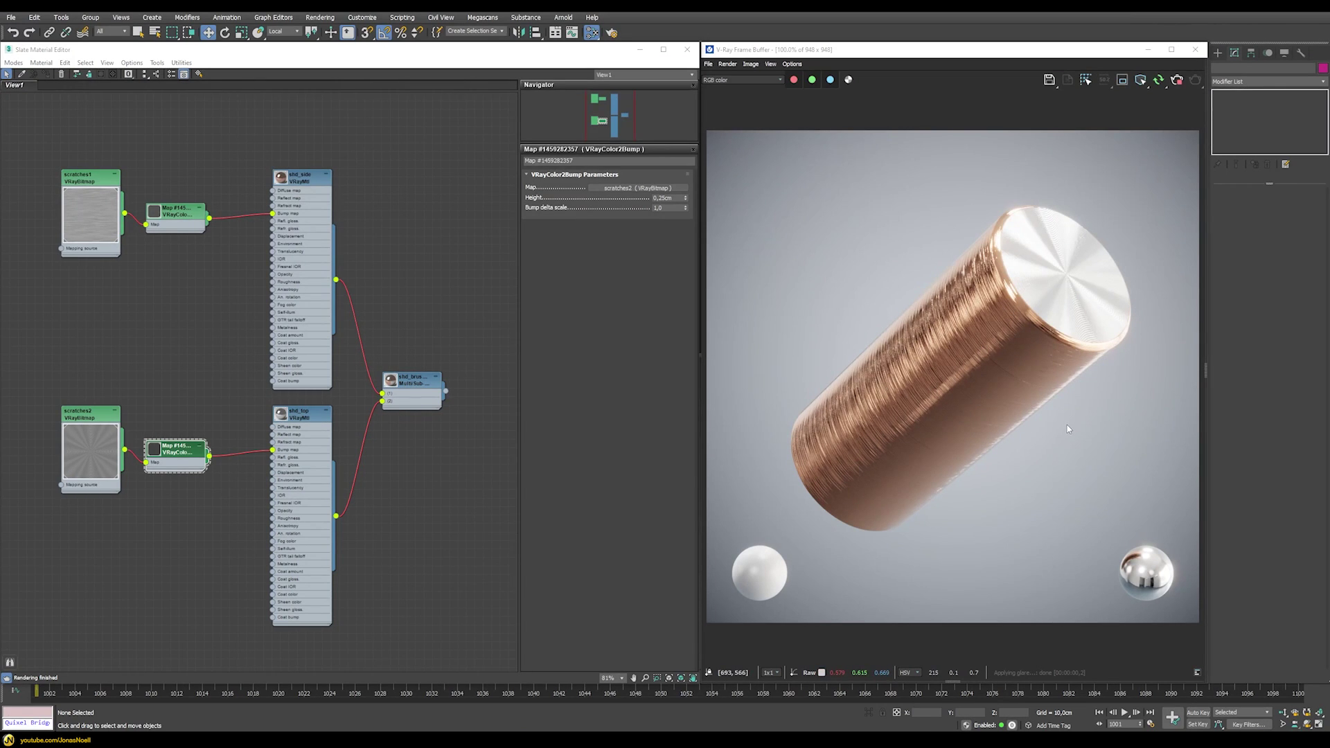
pyautogui.rightClick(1050, 280)
pyautogui.click(1059, 293)
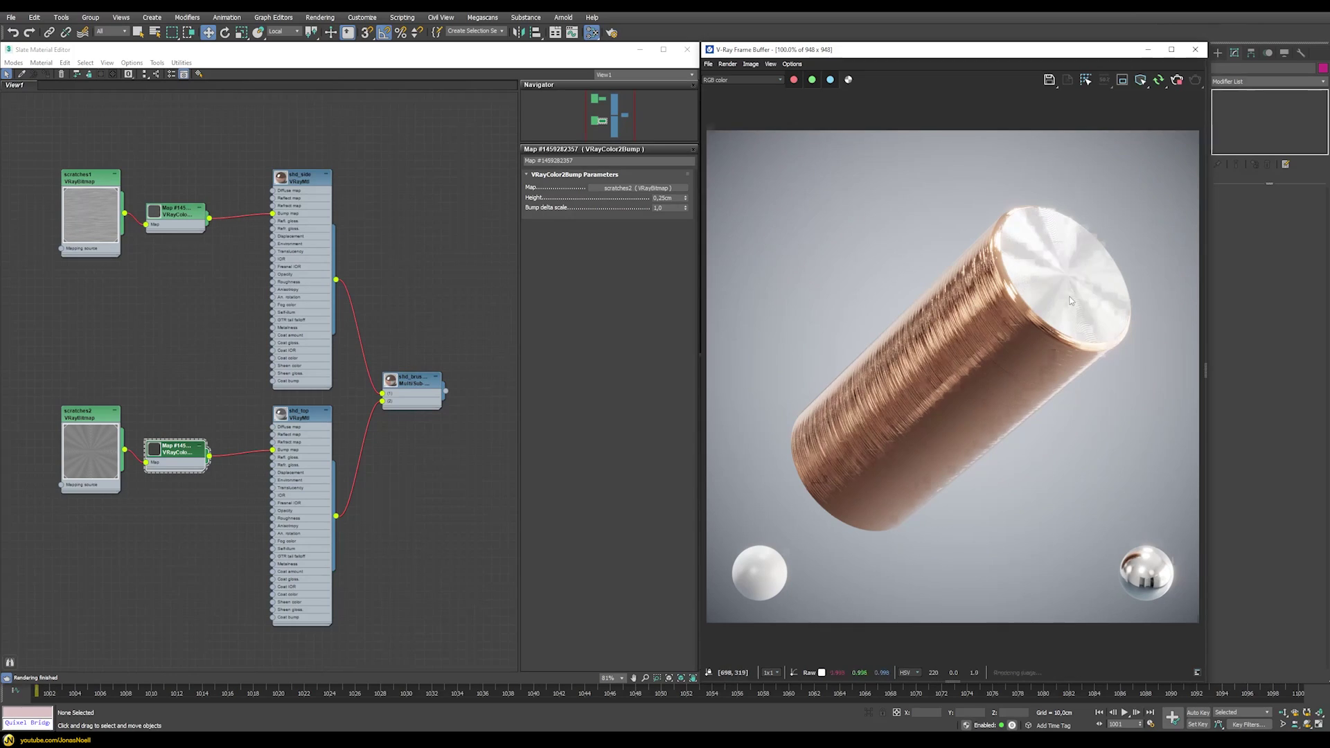
pyautogui.scroll(10, 1060, 293)
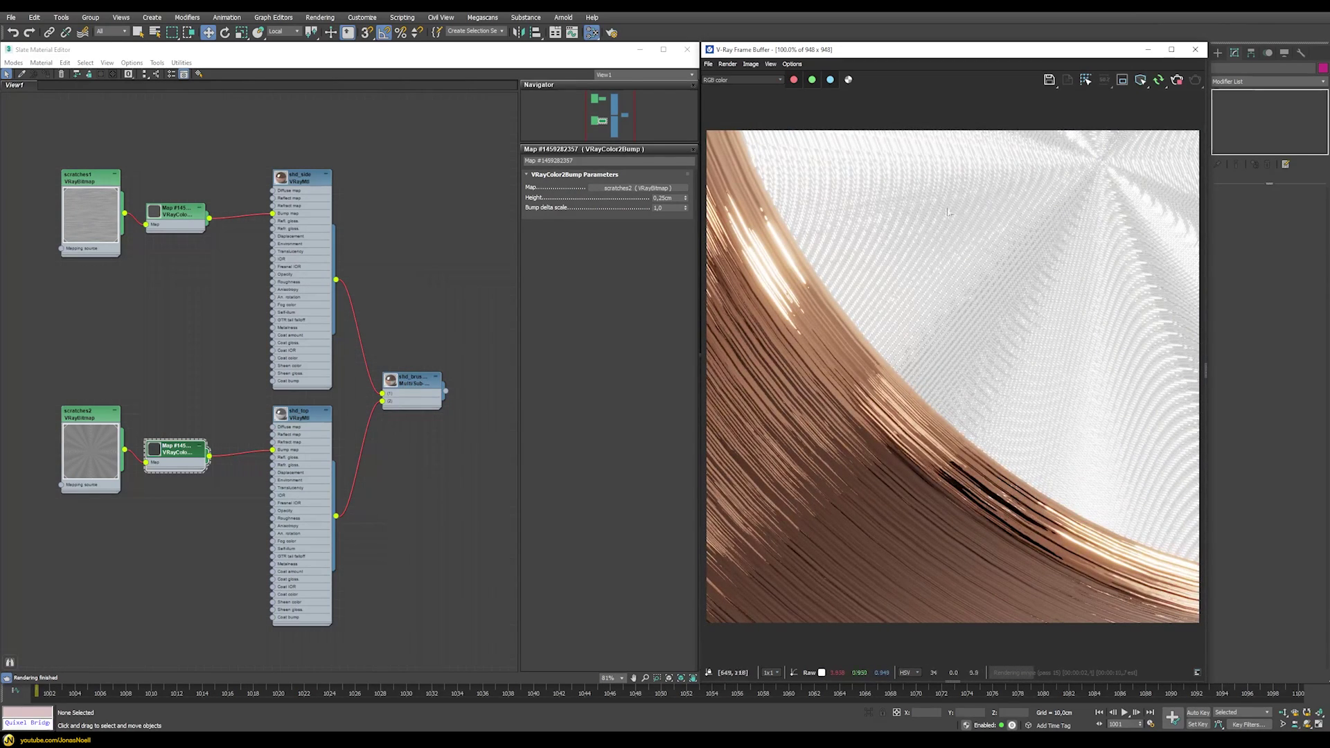
pyautogui.rightClick(869, 417)
pyautogui.click(879, 422)
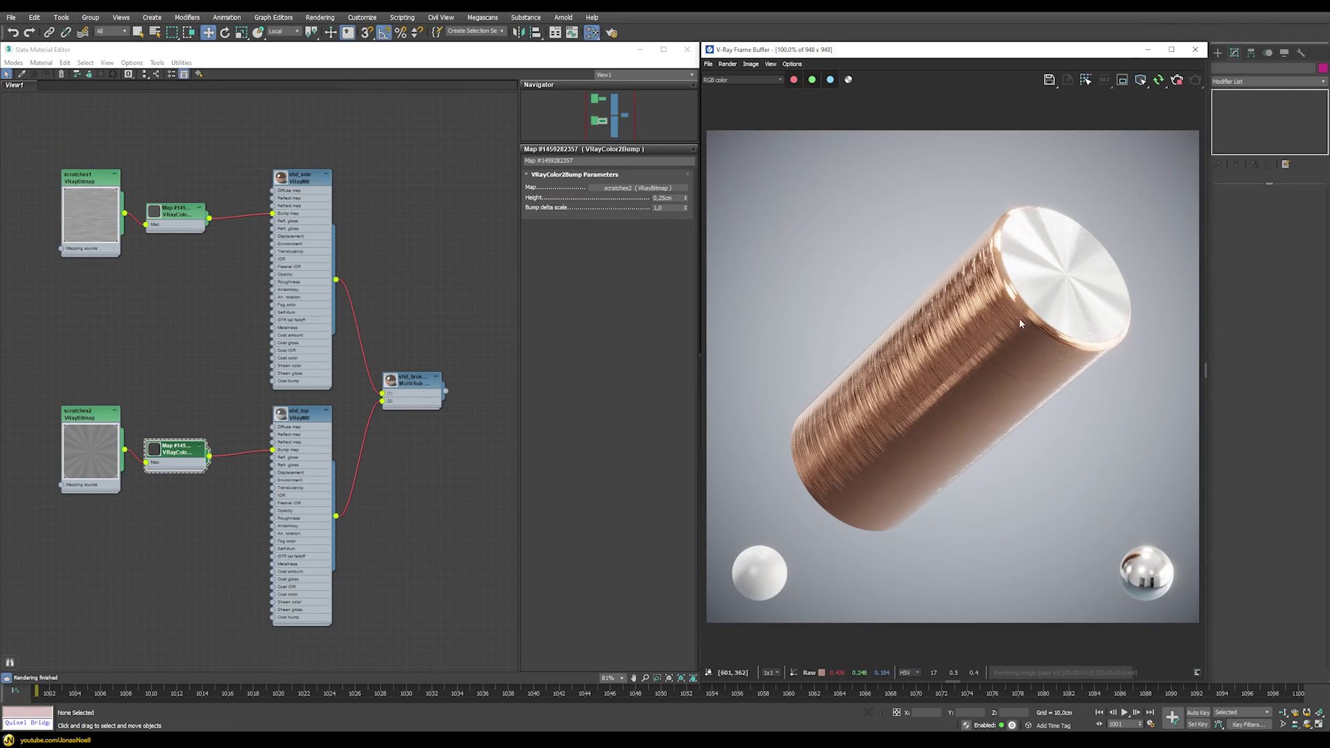
# Set the height of the VRayColor2Bump map fed by the scratches1 bitmap to 0.5 cm
pyautogui.click(175, 214)
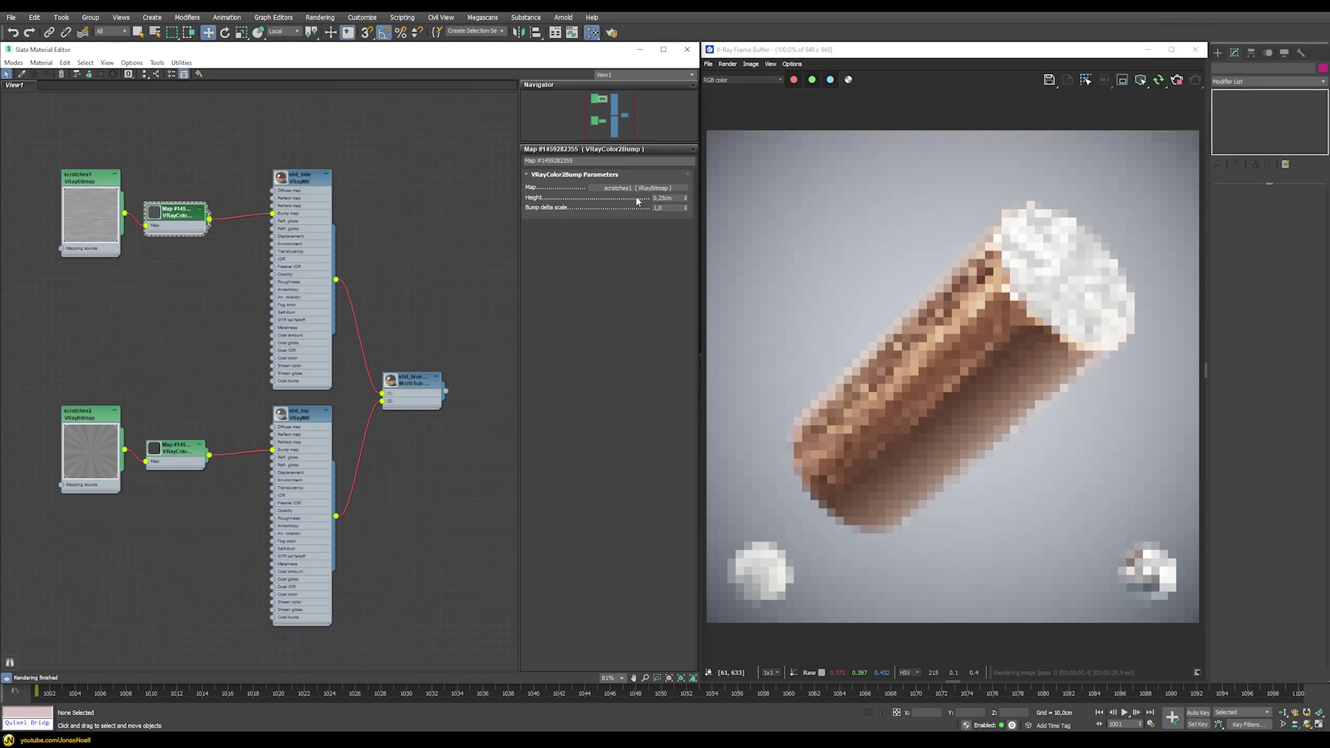
pyautogui.click(677, 198)
pyautogui.write('0,5')
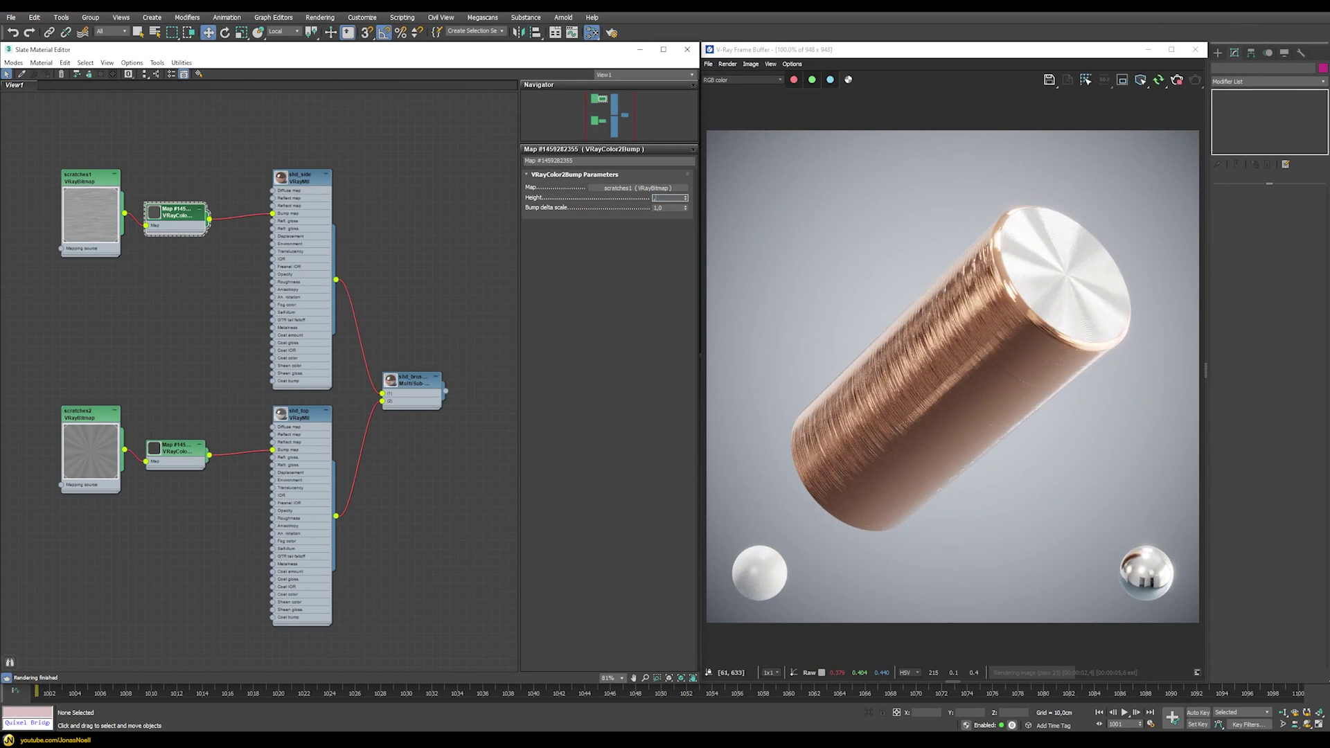
pyautogui.press('Return')
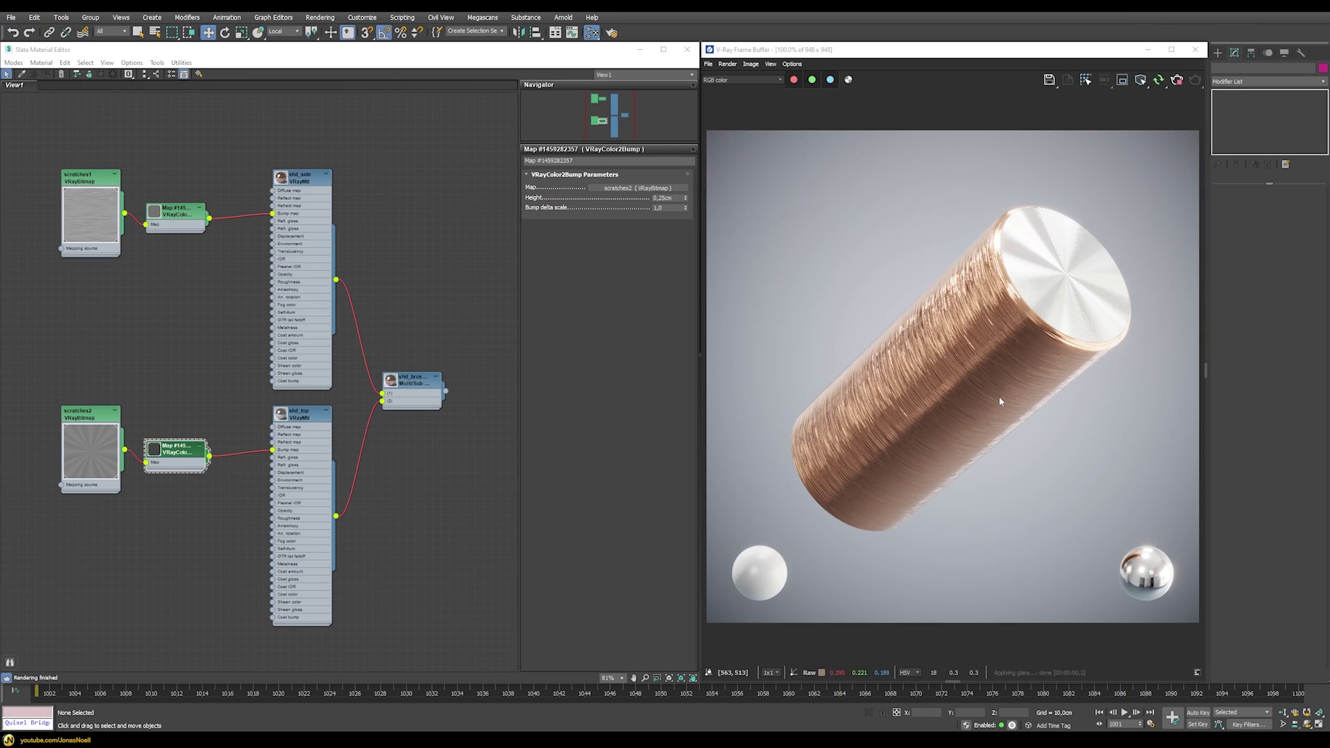
# Disable the bump map in both the shd_side and shd_top materials
pyautogui.doubleClick(302, 181)
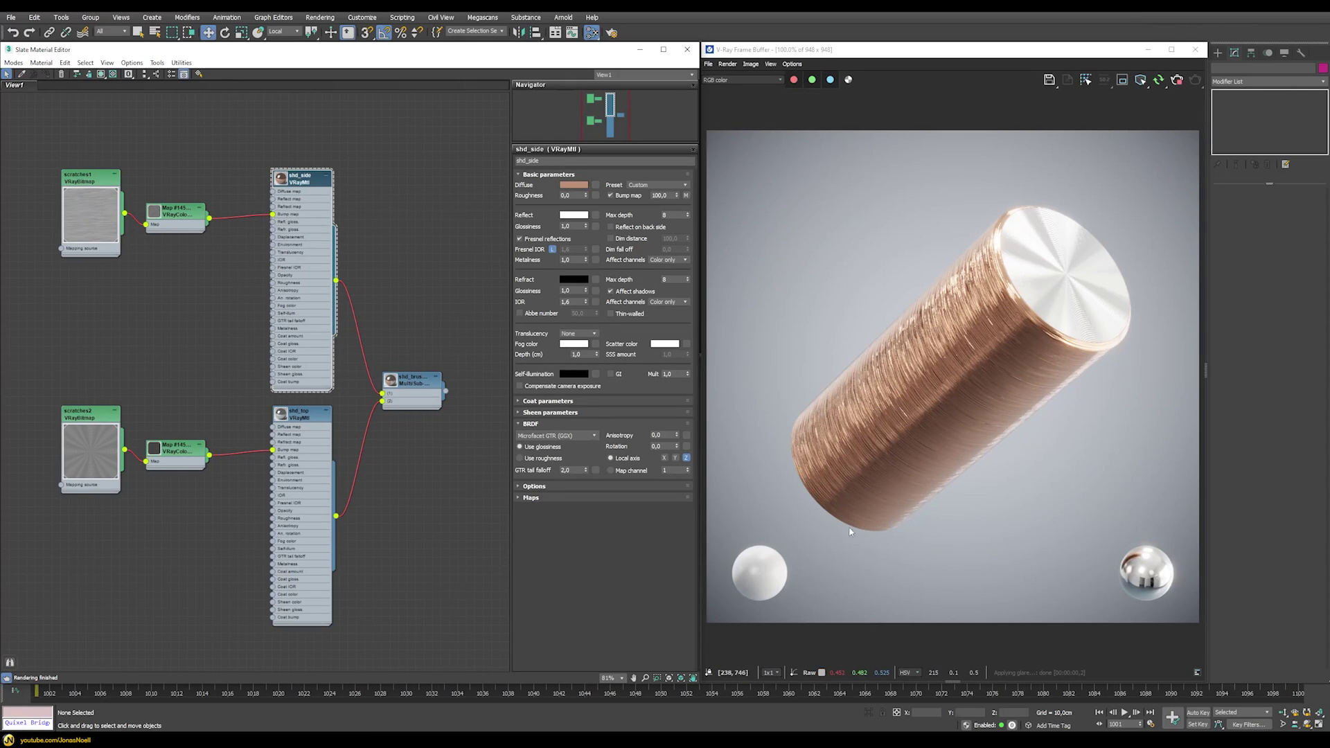
pyautogui.click(610, 196)
pyautogui.click(300, 415)
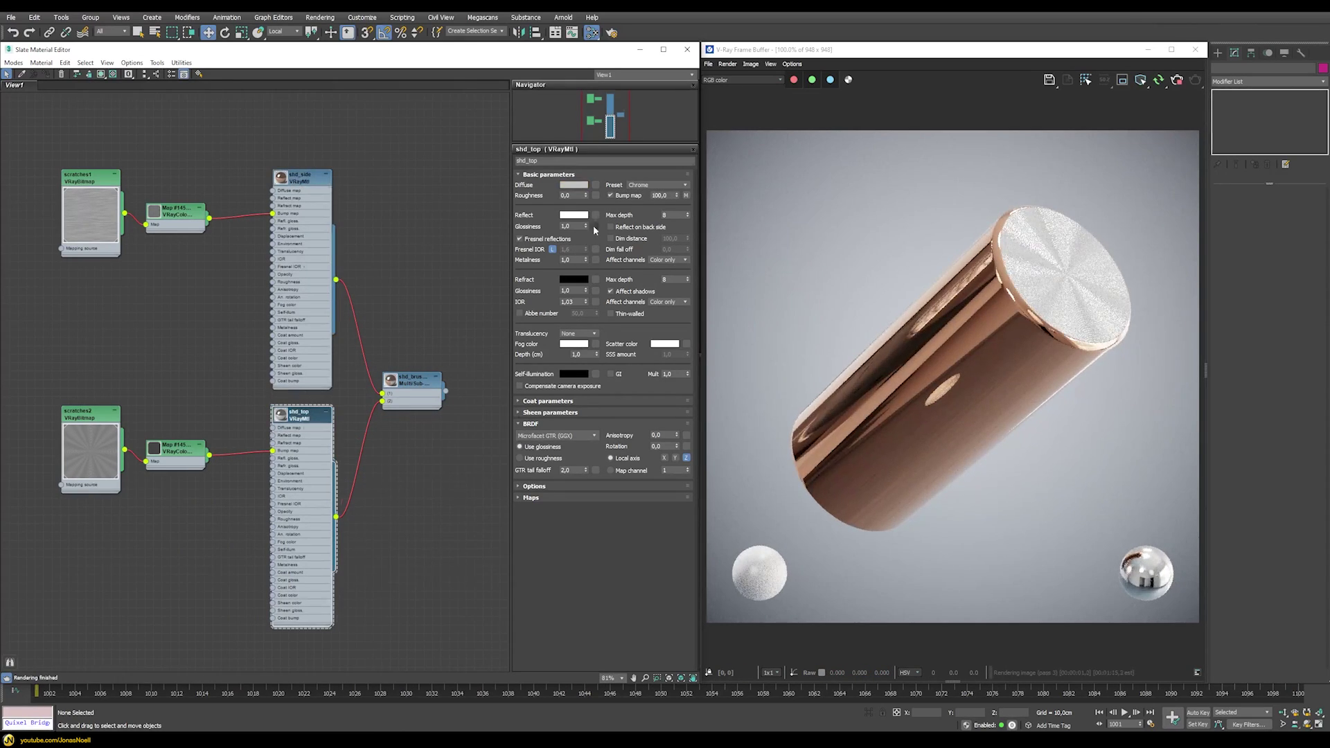
pyautogui.click(609, 196)
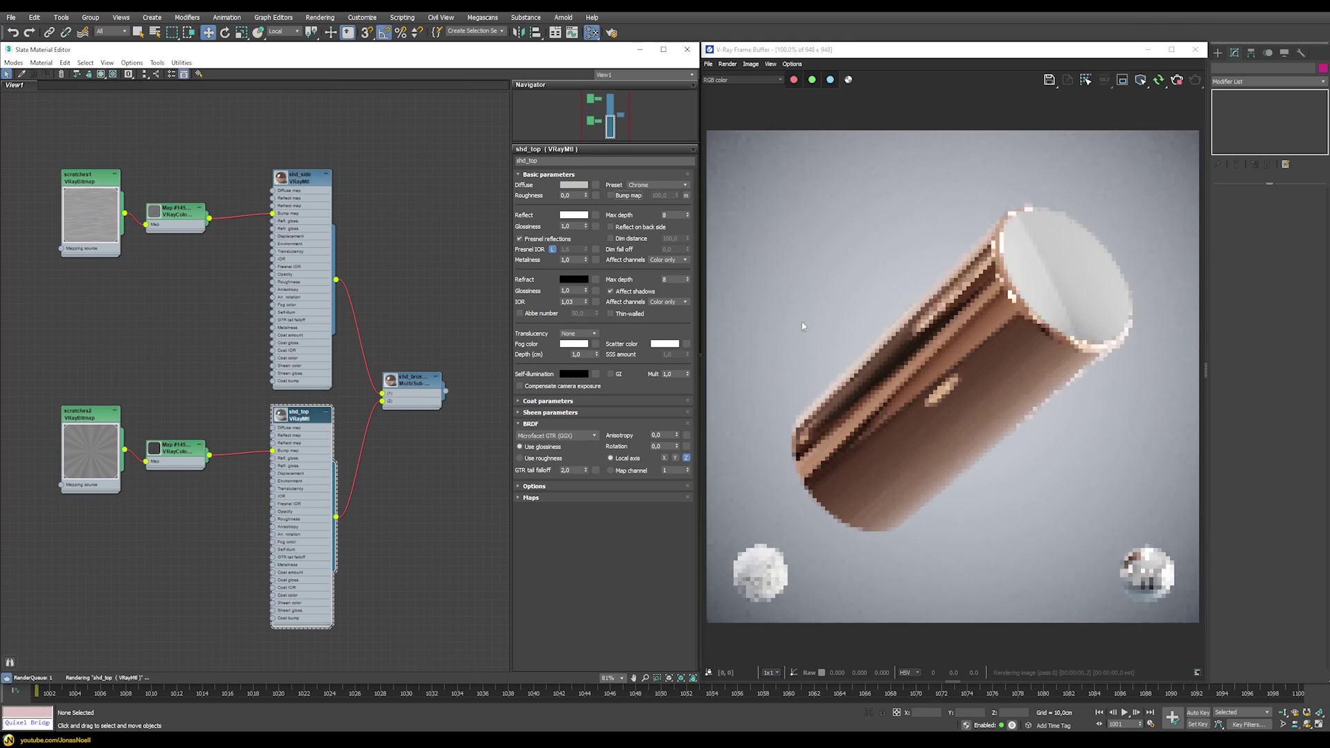
# Give the shd_side material an anisotropy of 0.6 and a reflection glossiness of 0.6
pyautogui.click(300, 178)
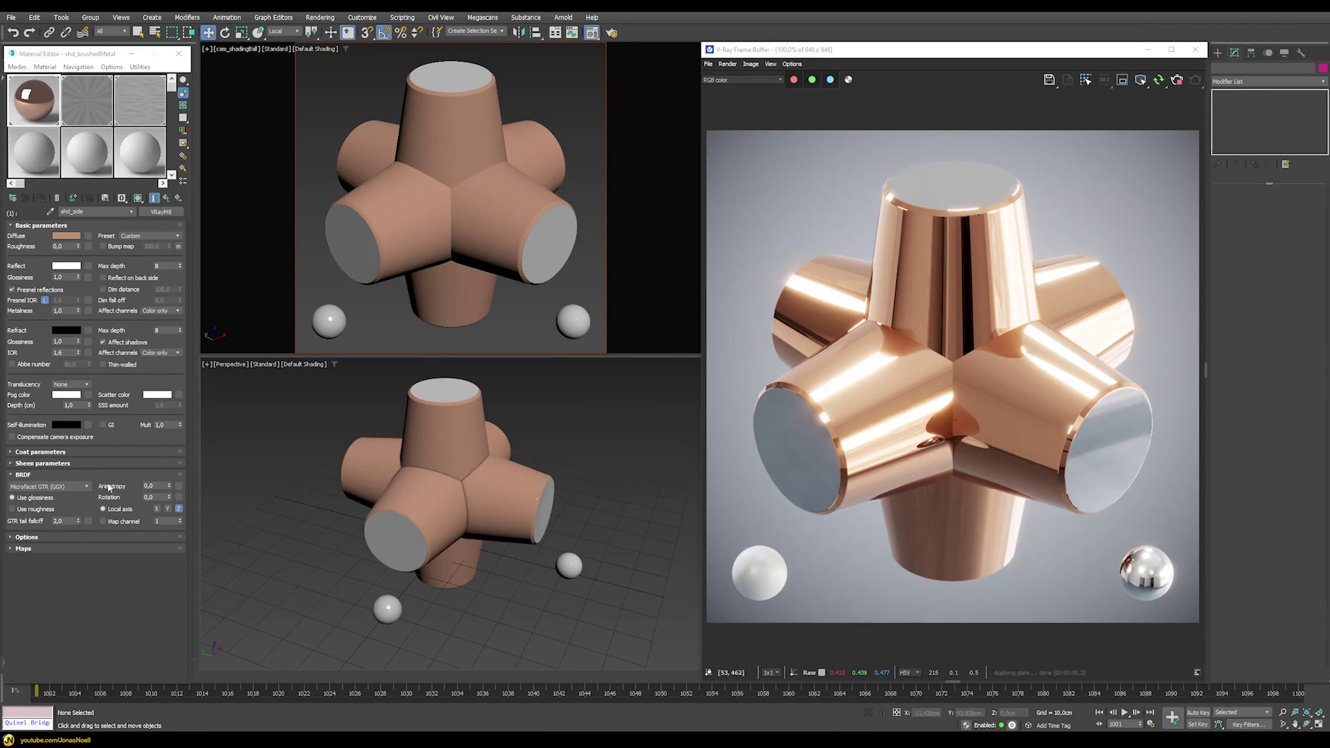
pyautogui.moveTo(168, 488)
pyautogui.mouseDown()
pyautogui.moveTo(165, 261)
pyautogui.moveTo(165, 744)
pyautogui.mouseUp()
pyautogui.rightClick(168, 486)
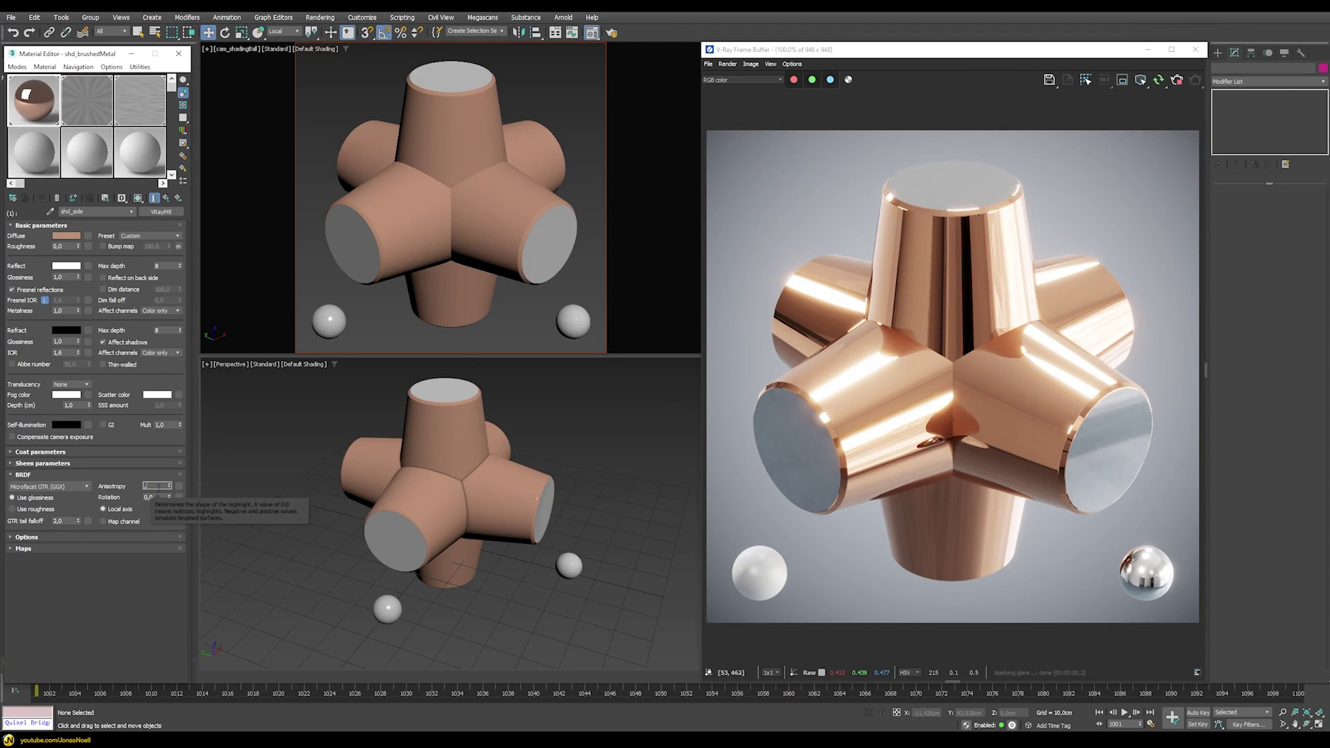
pyautogui.write('0,6')
pyautogui.press('Return')
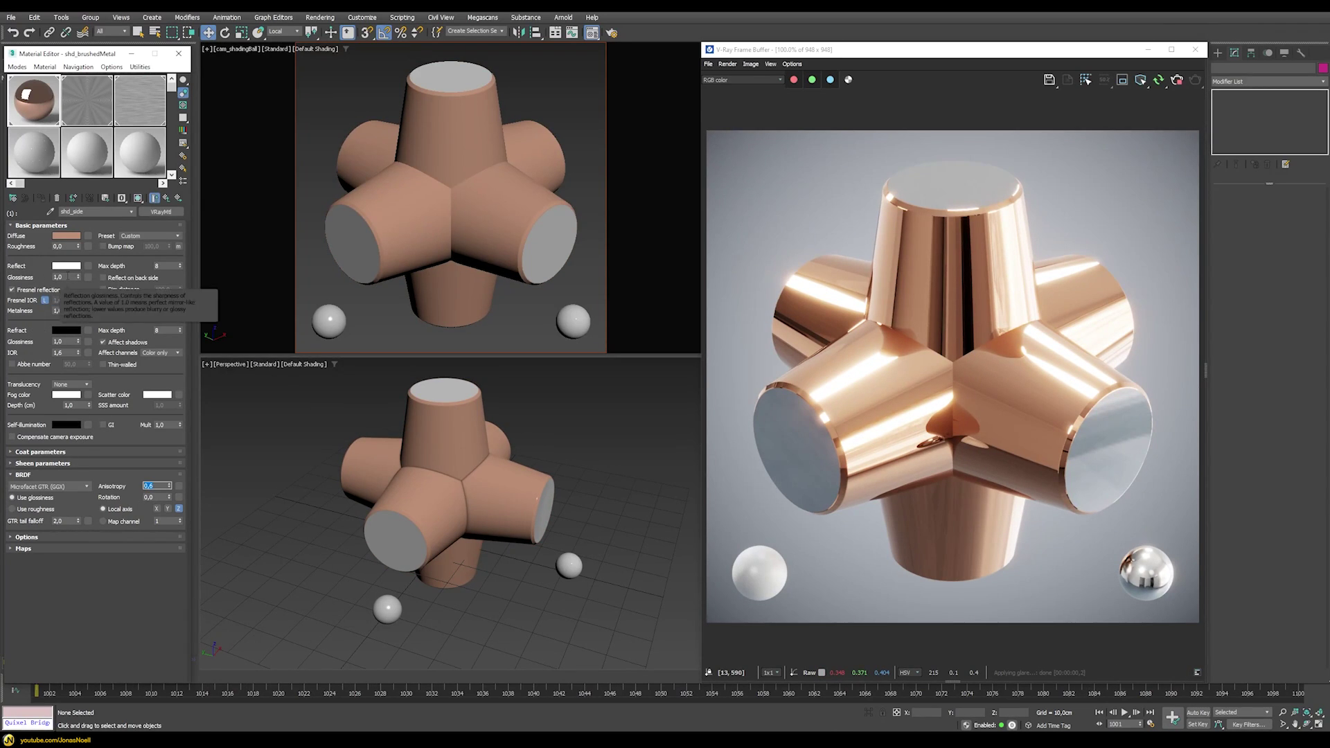
pyautogui.click(61, 277)
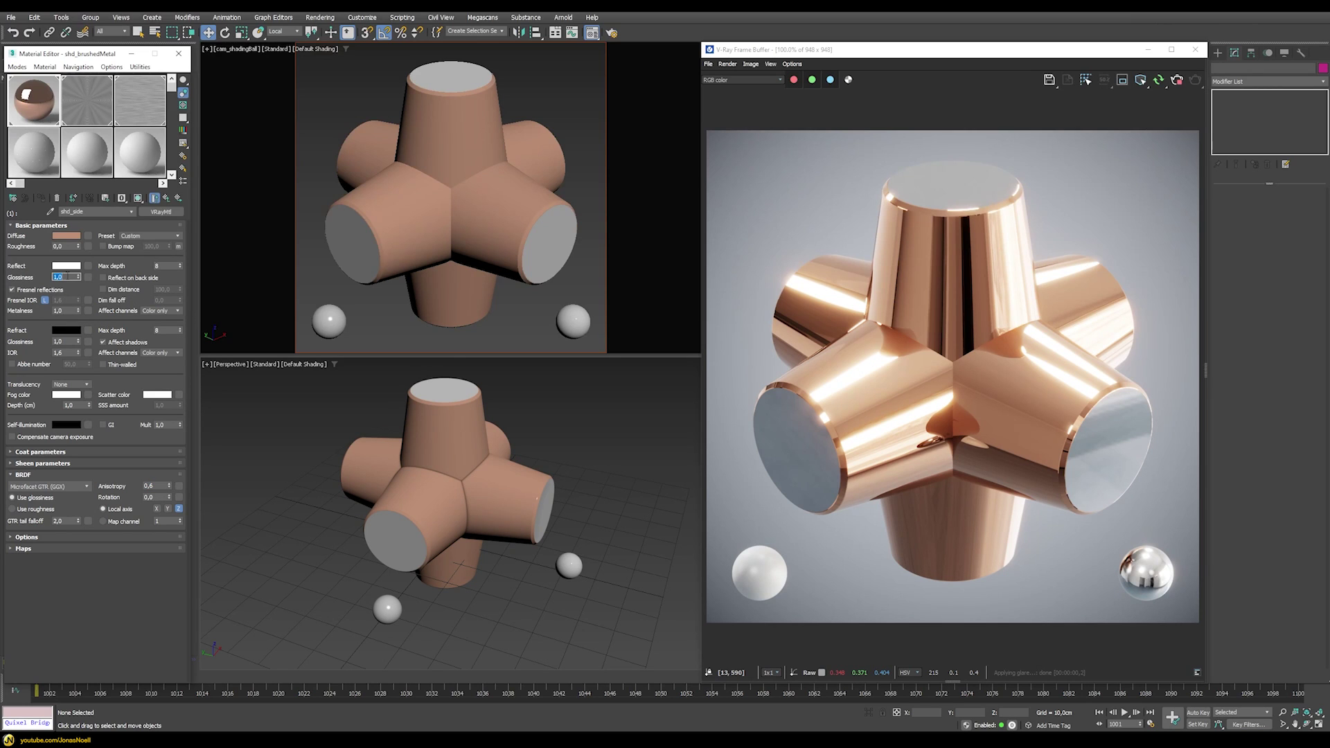
pyautogui.write(',6')
pyautogui.press('Return')
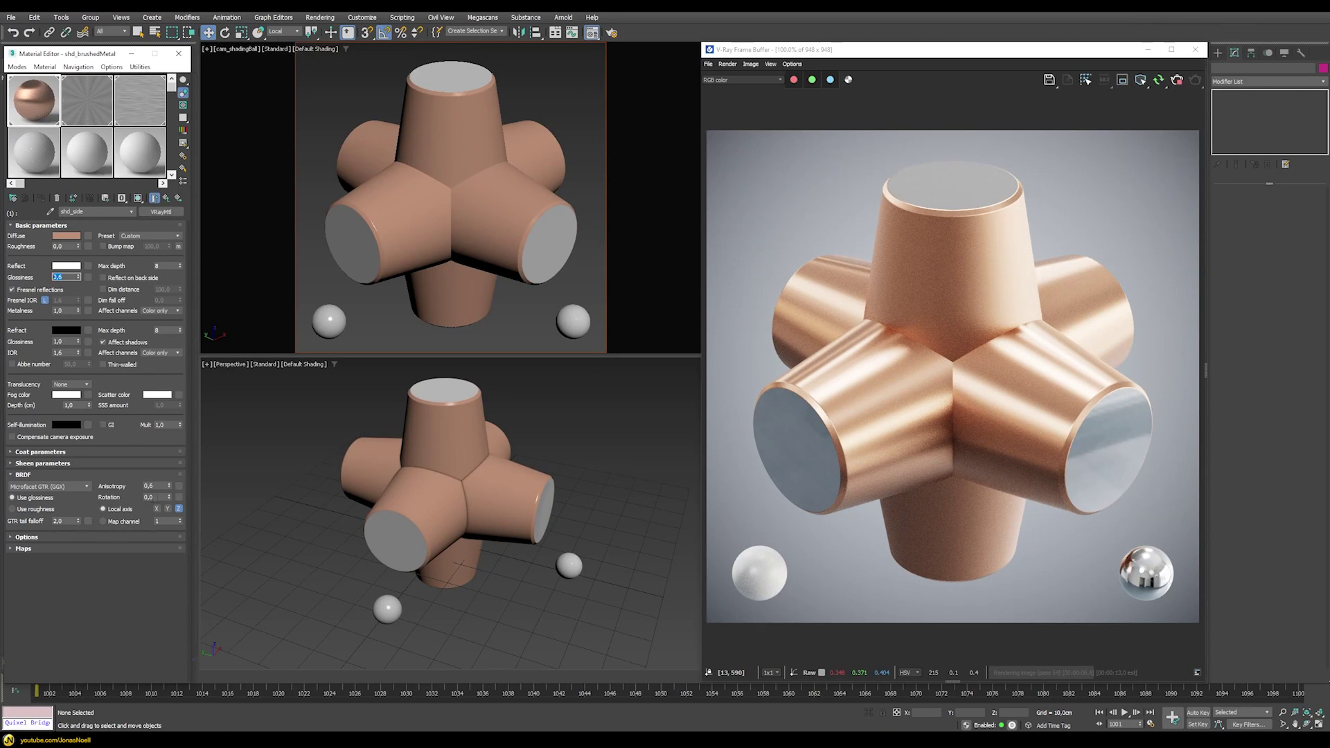
# Try an anisotropy rotation of 90 on shd_side, and reset the rotation to 0
pyautogui.doubleClick(160, 496)
pyautogui.write('90')
pyautogui.press('Return')
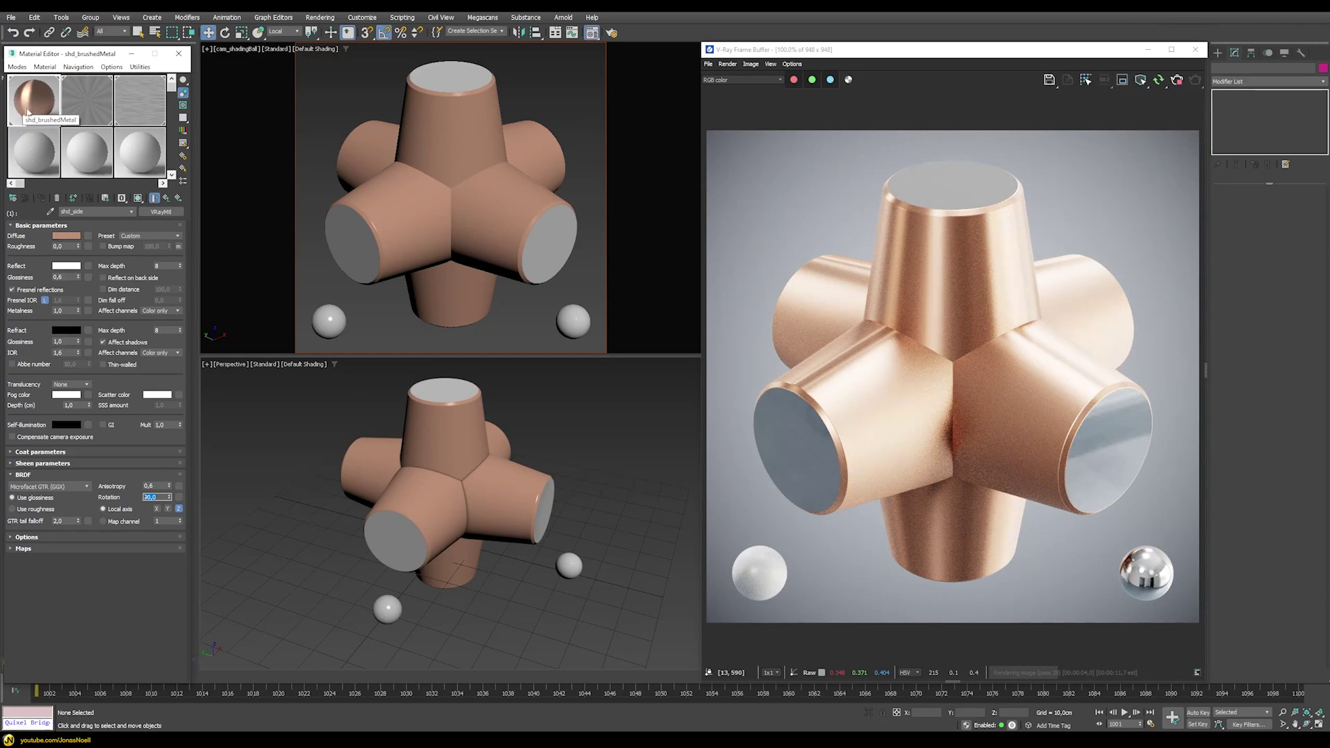
pyautogui.write('0')
# Change the anisotropy of the shd_side material to -0.6
pyautogui.hotkey('shift', 'Tab')
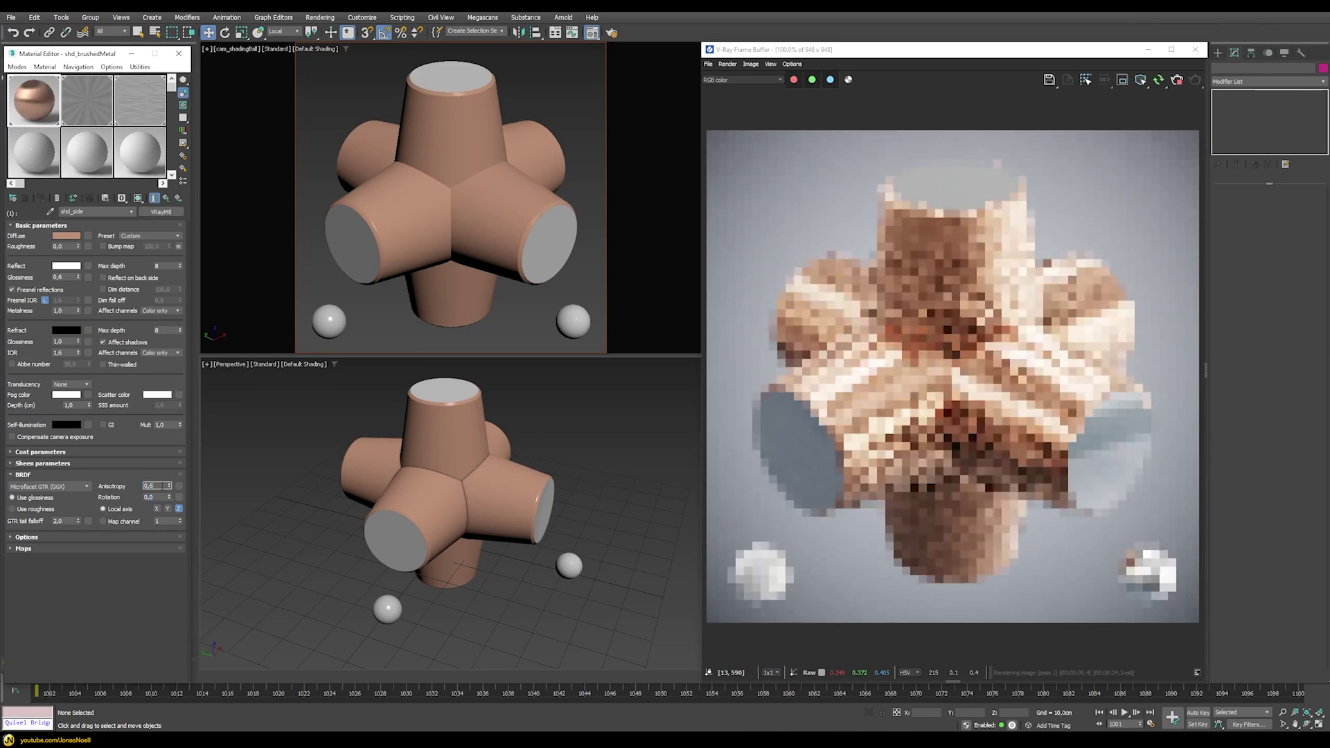
pyautogui.write('-')
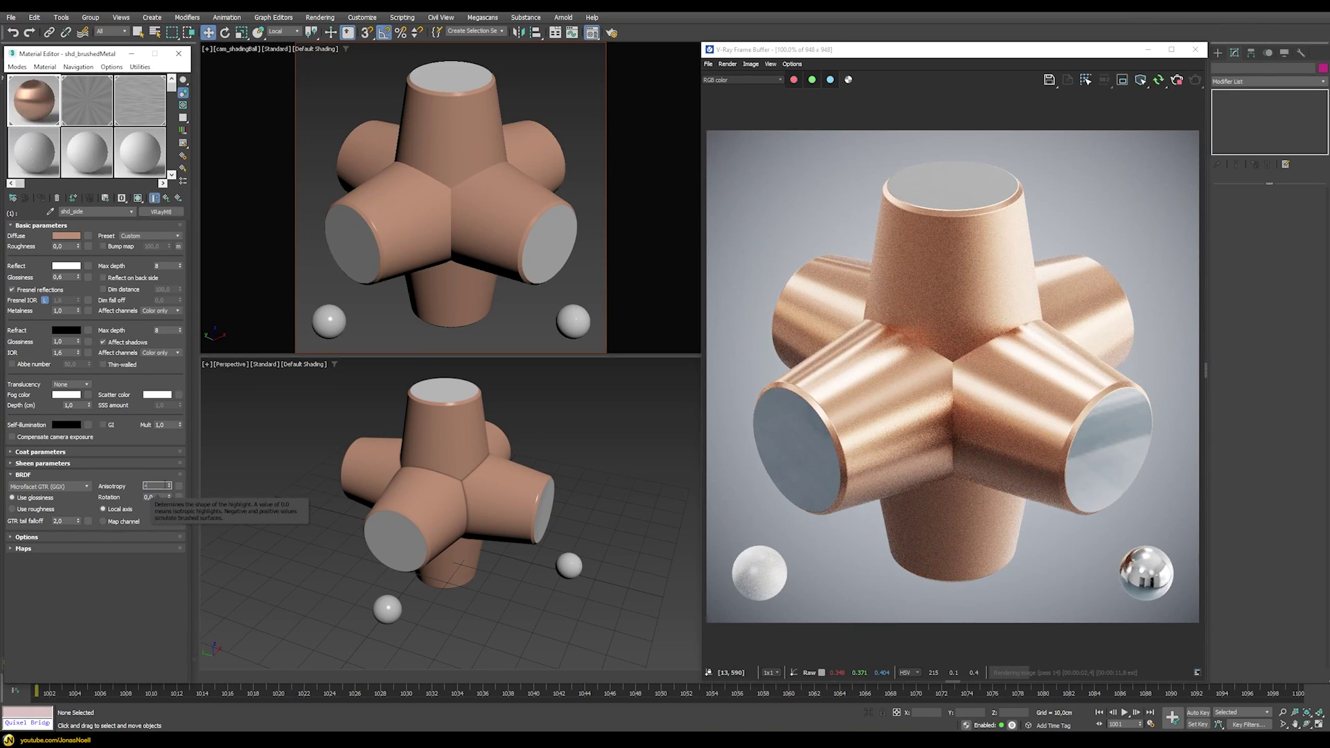
pyautogui.write('0,6')
pyautogui.press('Return')
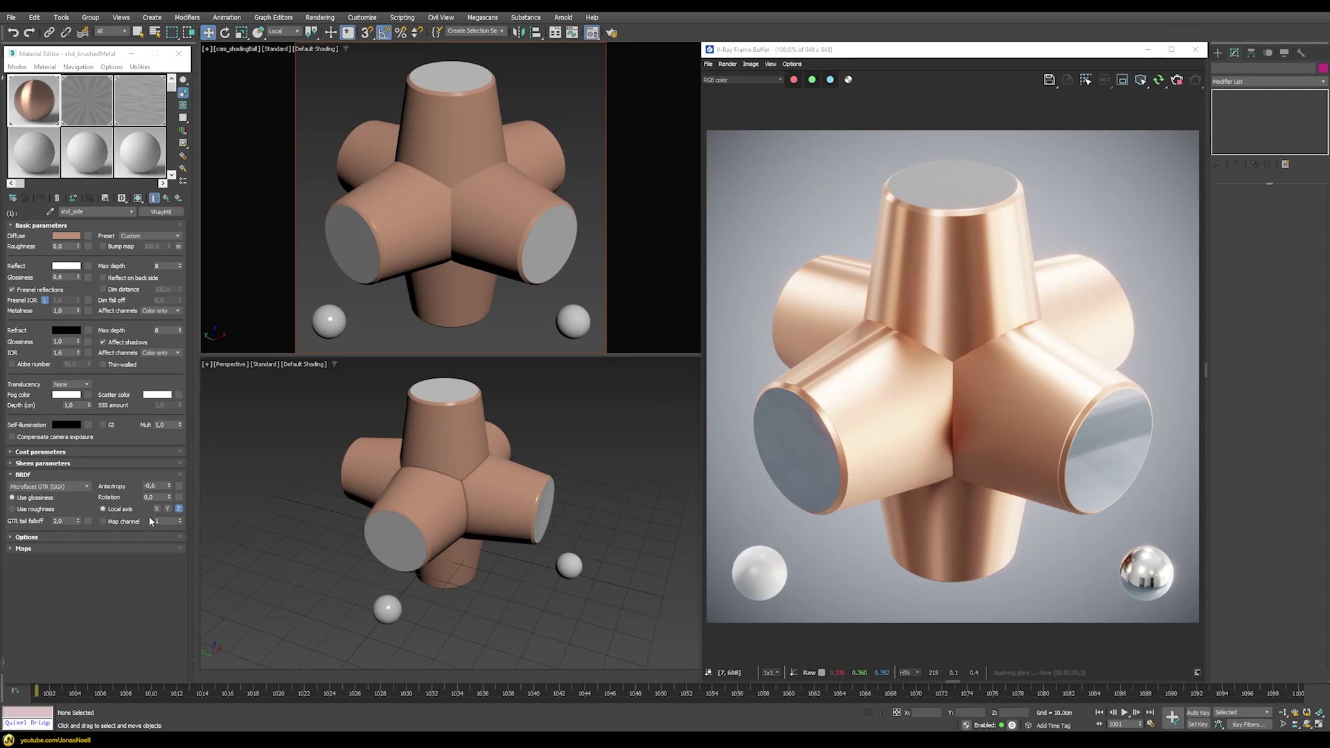
# Select the combined multi-arm object and check that the transform gizmo uses the Local reference coordinate system
pyautogui.click(462, 152)
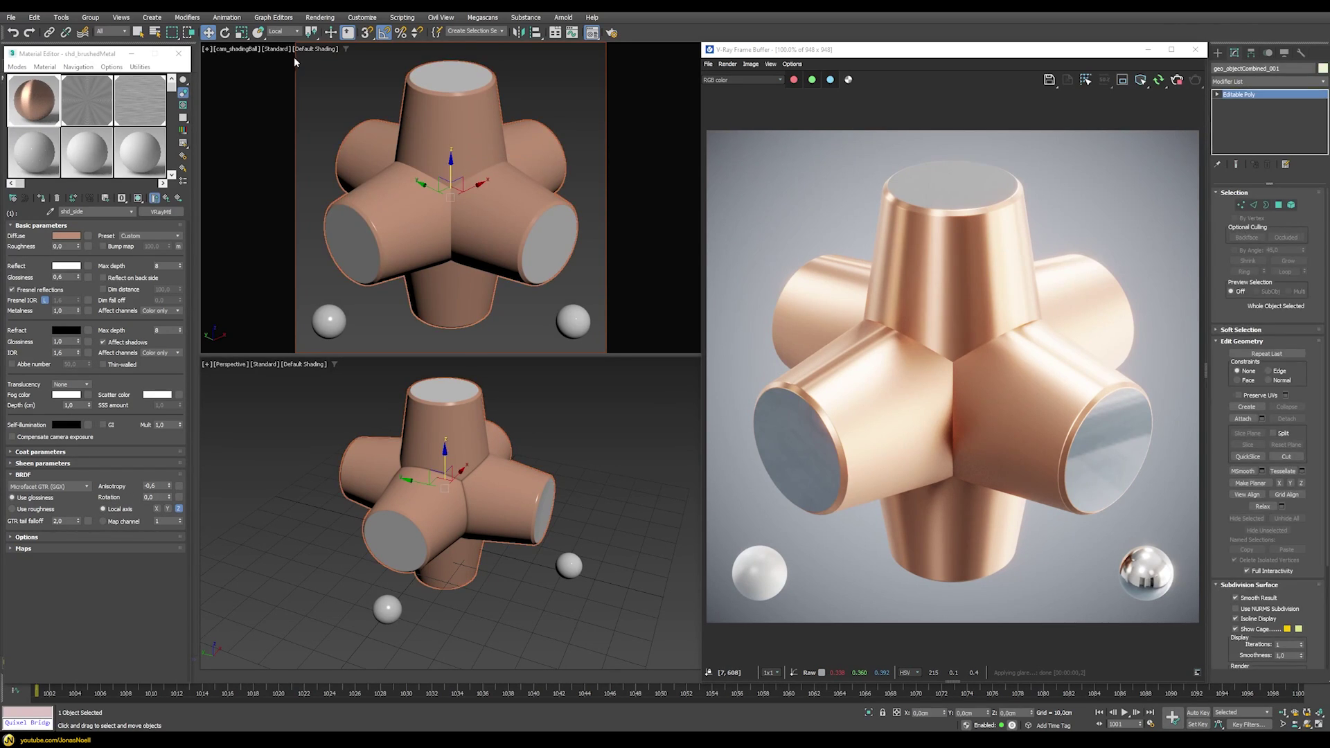
pyautogui.click(282, 32)
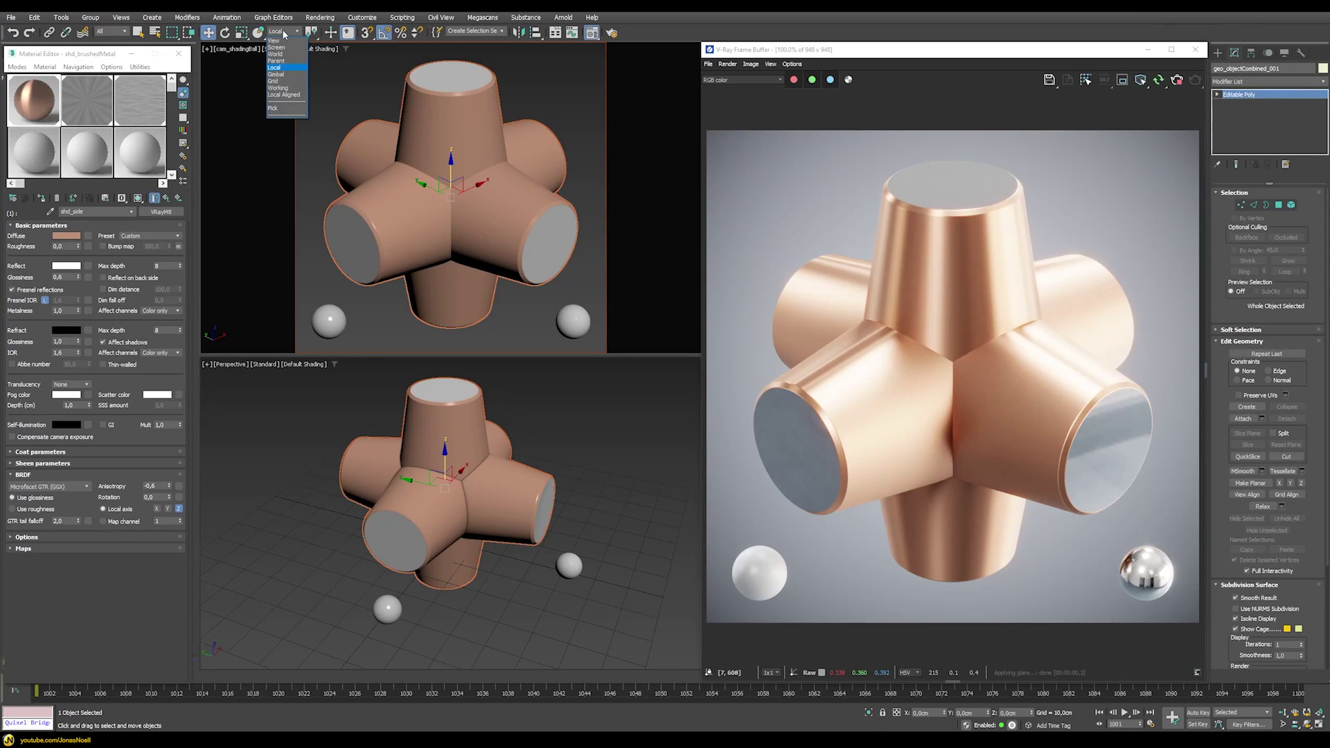
pyautogui.click(284, 32)
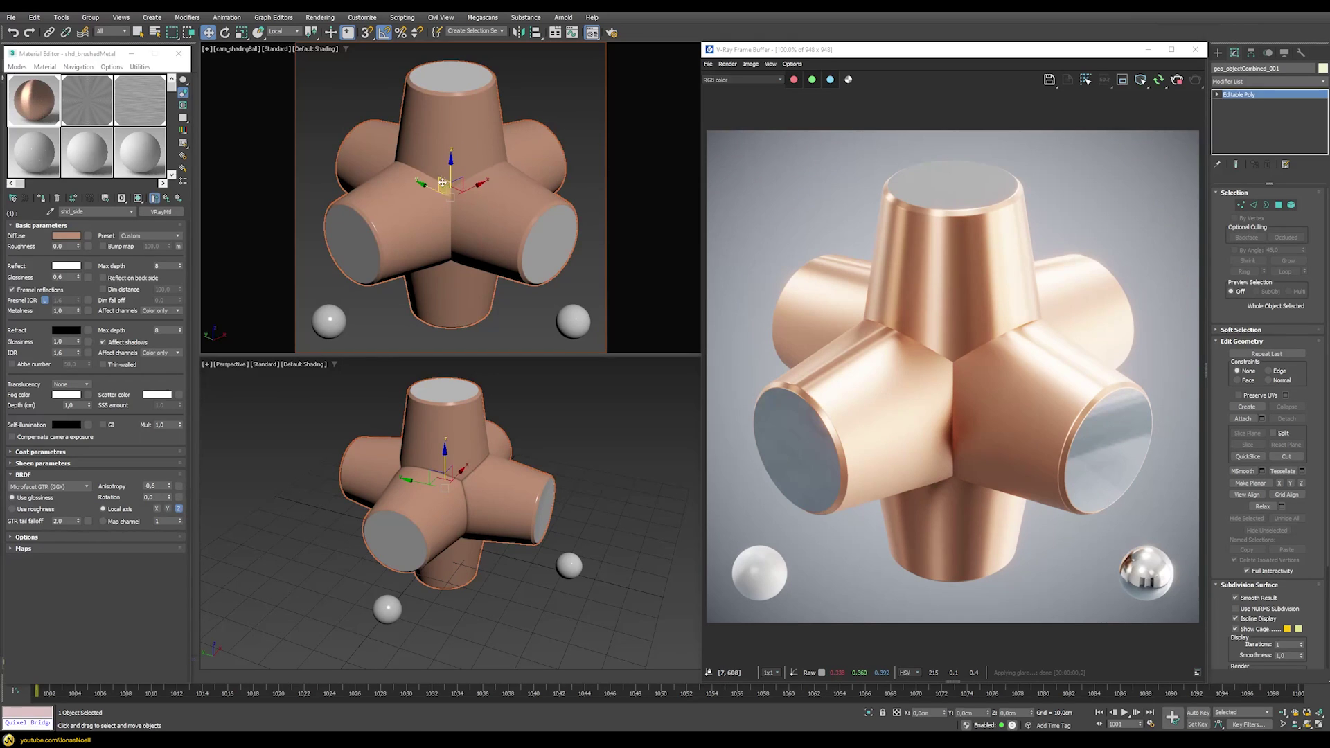
# Try the local Y and X axes for shd_side's anisotropy, and derive it from map channel 1 instead
pyautogui.click(167, 509)
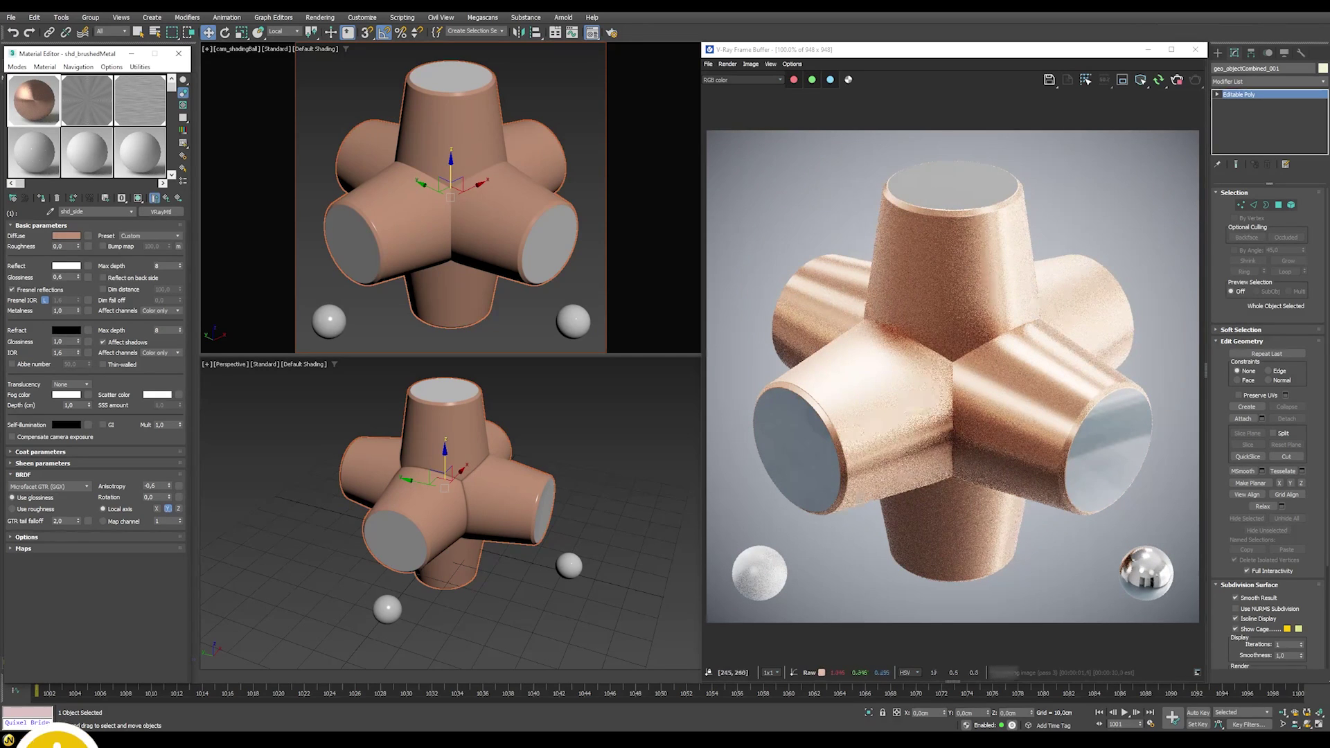
pyautogui.click(156, 509)
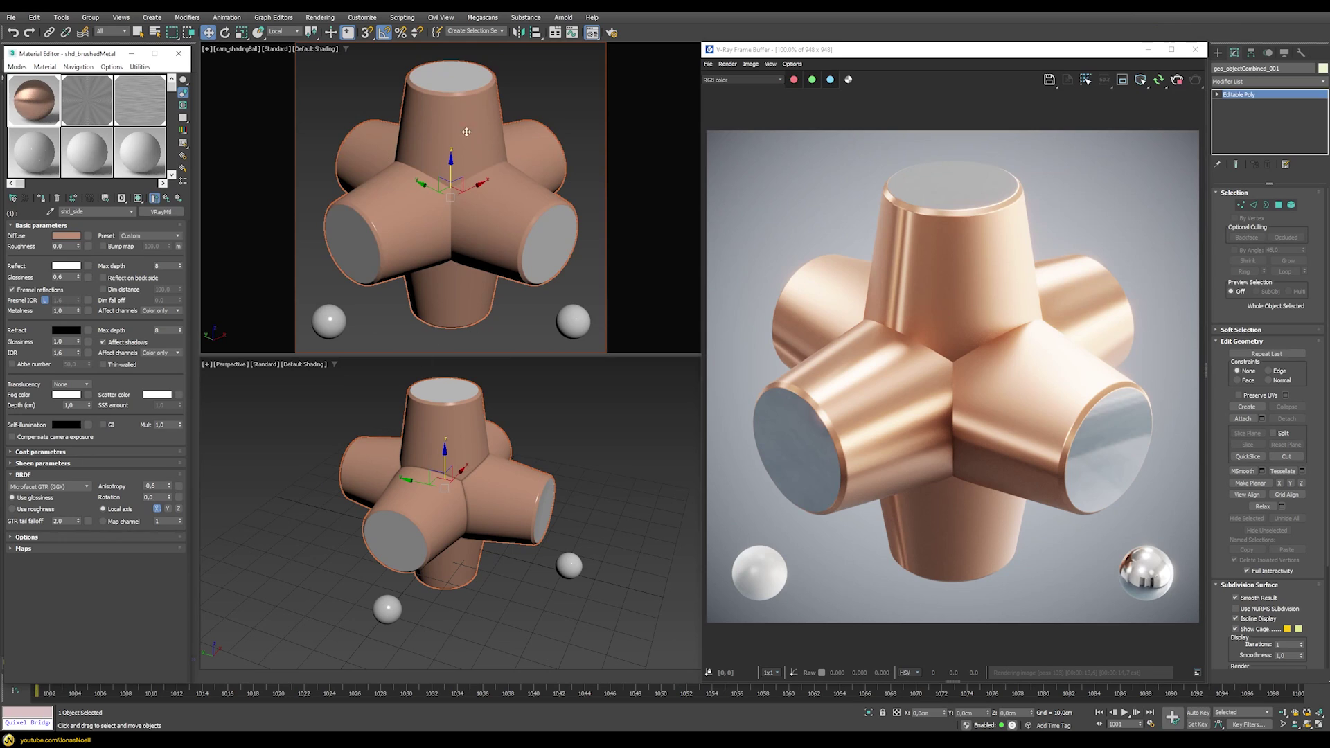
pyautogui.click(123, 521)
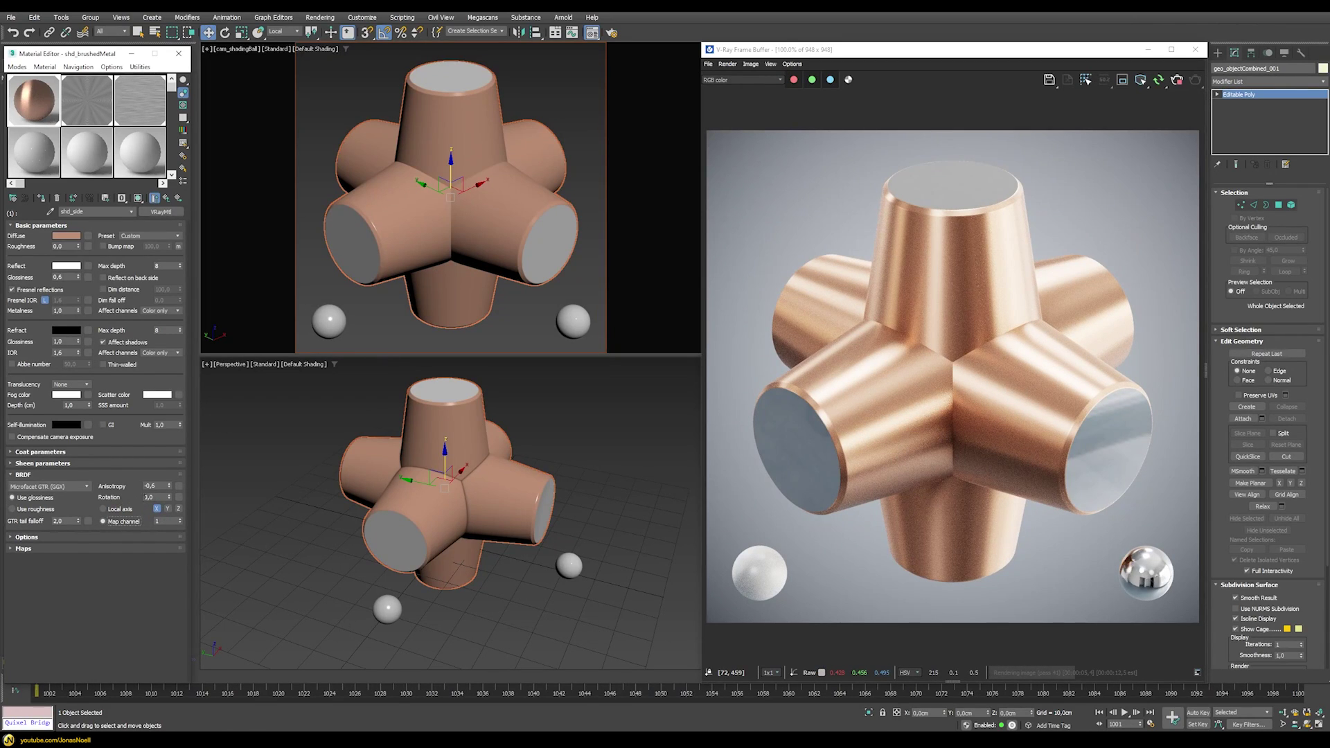
# Test a 45 degree anisotropy rotation on shd_side with the map channel, and return the rotation to 0
pyautogui.doubleClick(149, 496)
pyautogui.write('45')
pyautogui.press('Return')
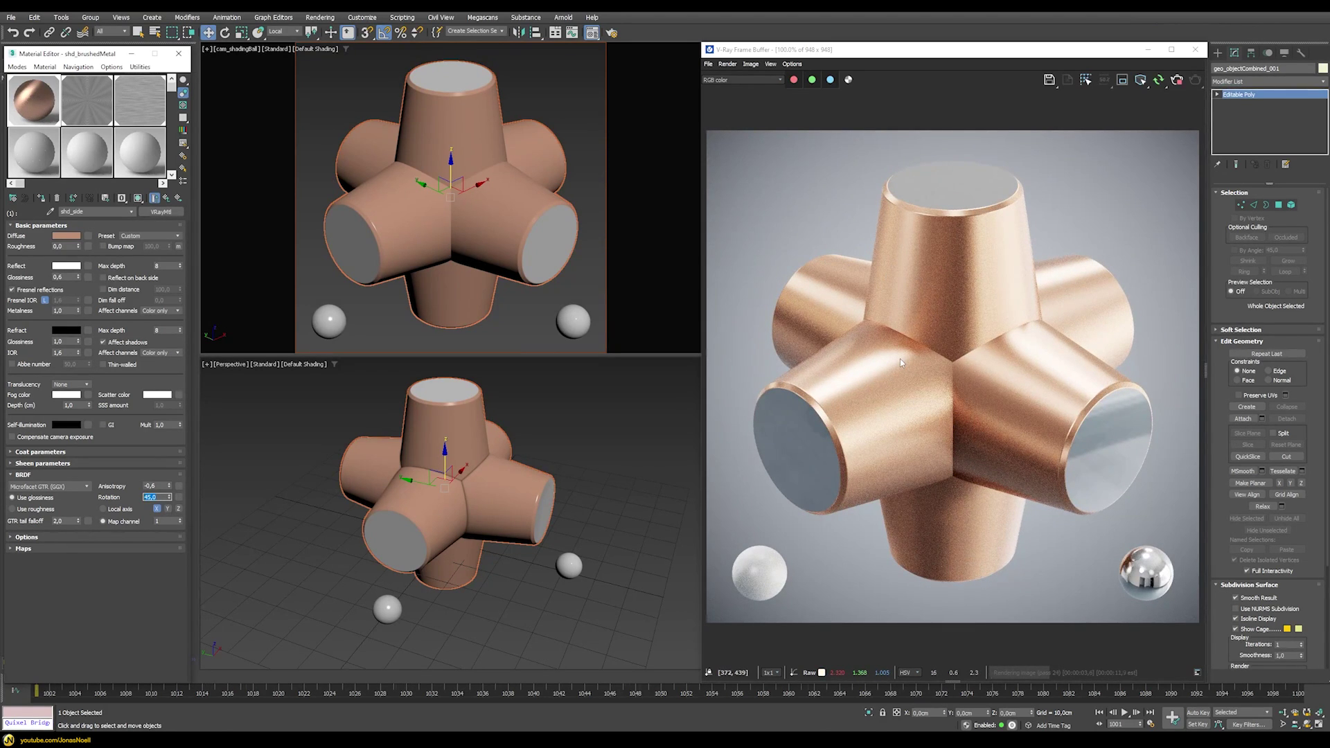
pyautogui.write('0')
pyautogui.press('Return')
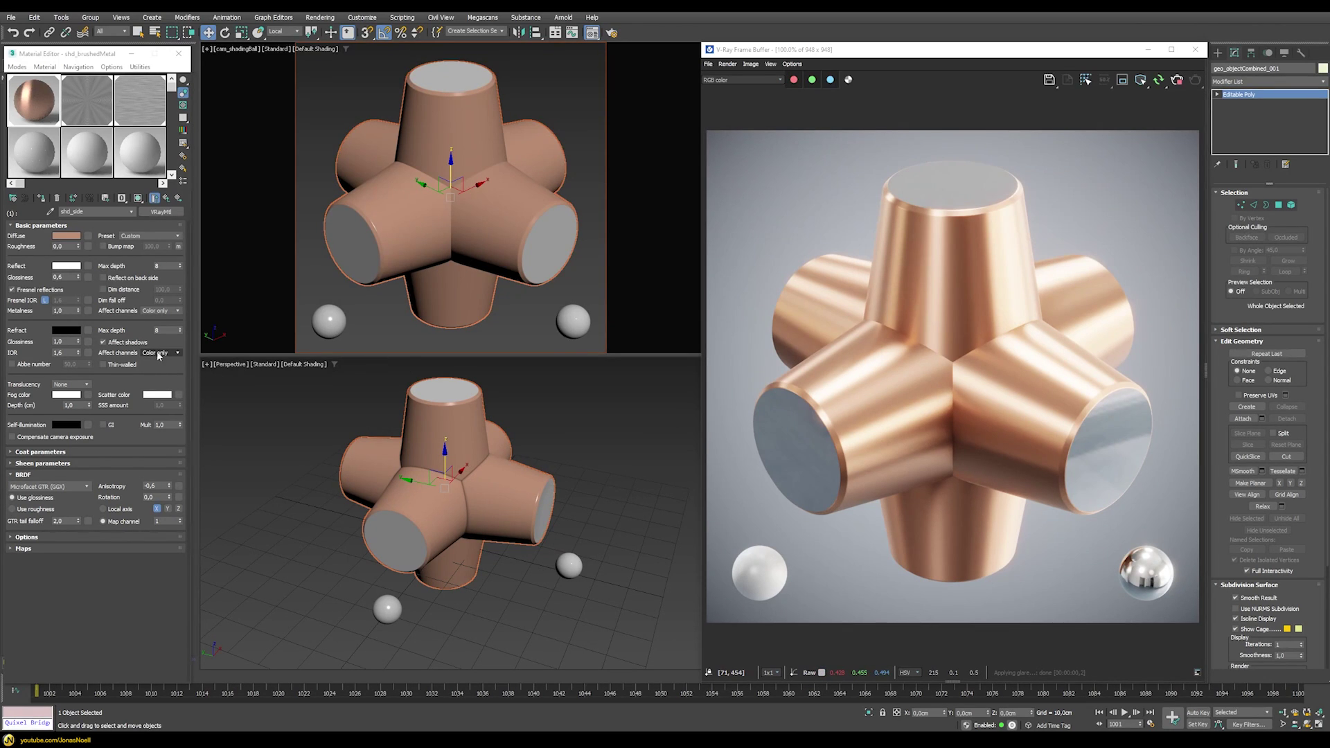
# Enable the bump map of shd_side again and set its VRayColor2Bump height to 0.15 cm
pyautogui.click(103, 247)
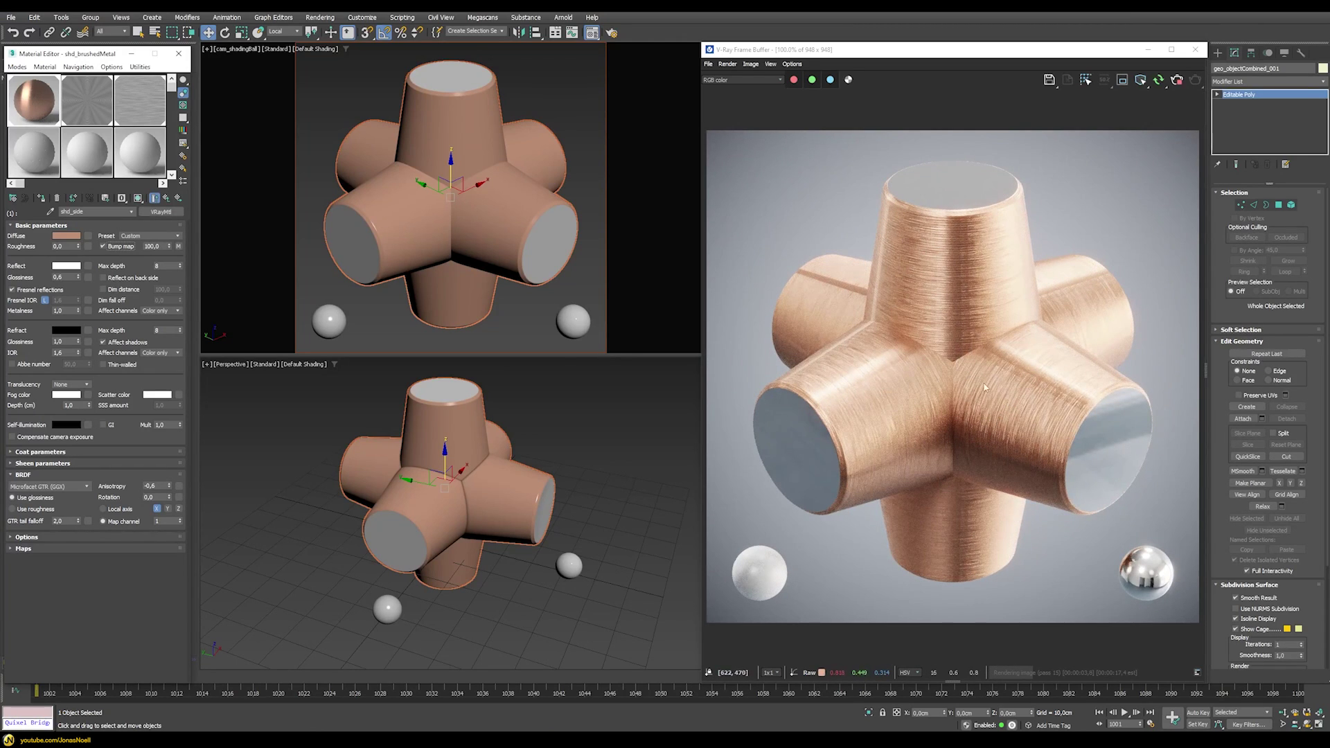
pyautogui.click(178, 246)
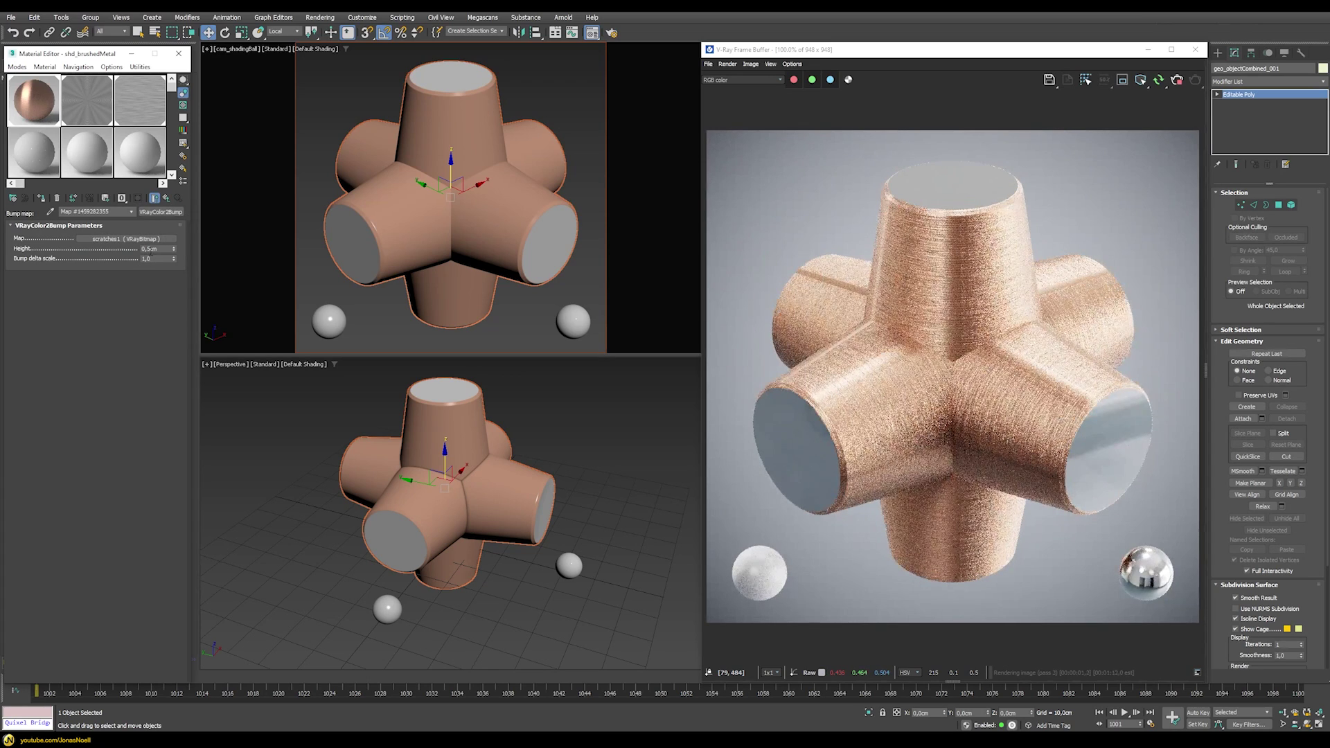
pyautogui.click(156, 248)
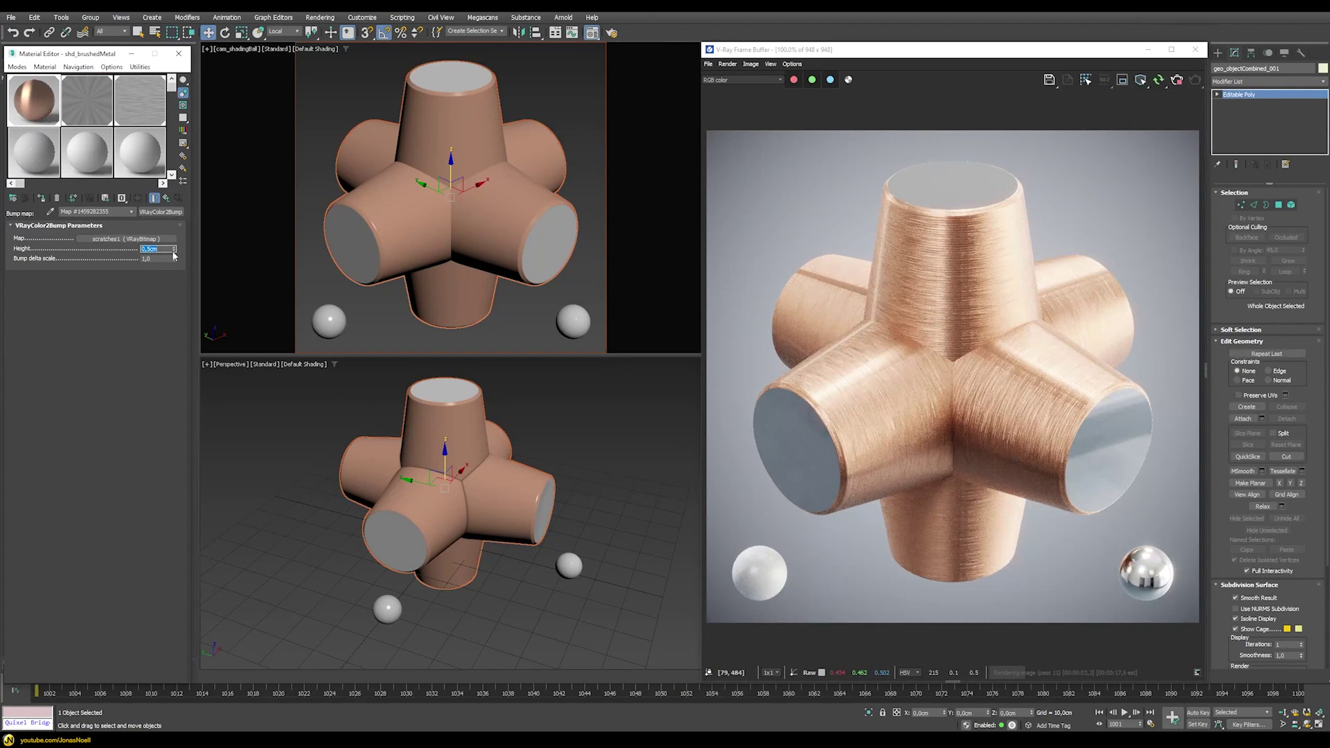
pyautogui.write('0,15')
pyautogui.press('Return')
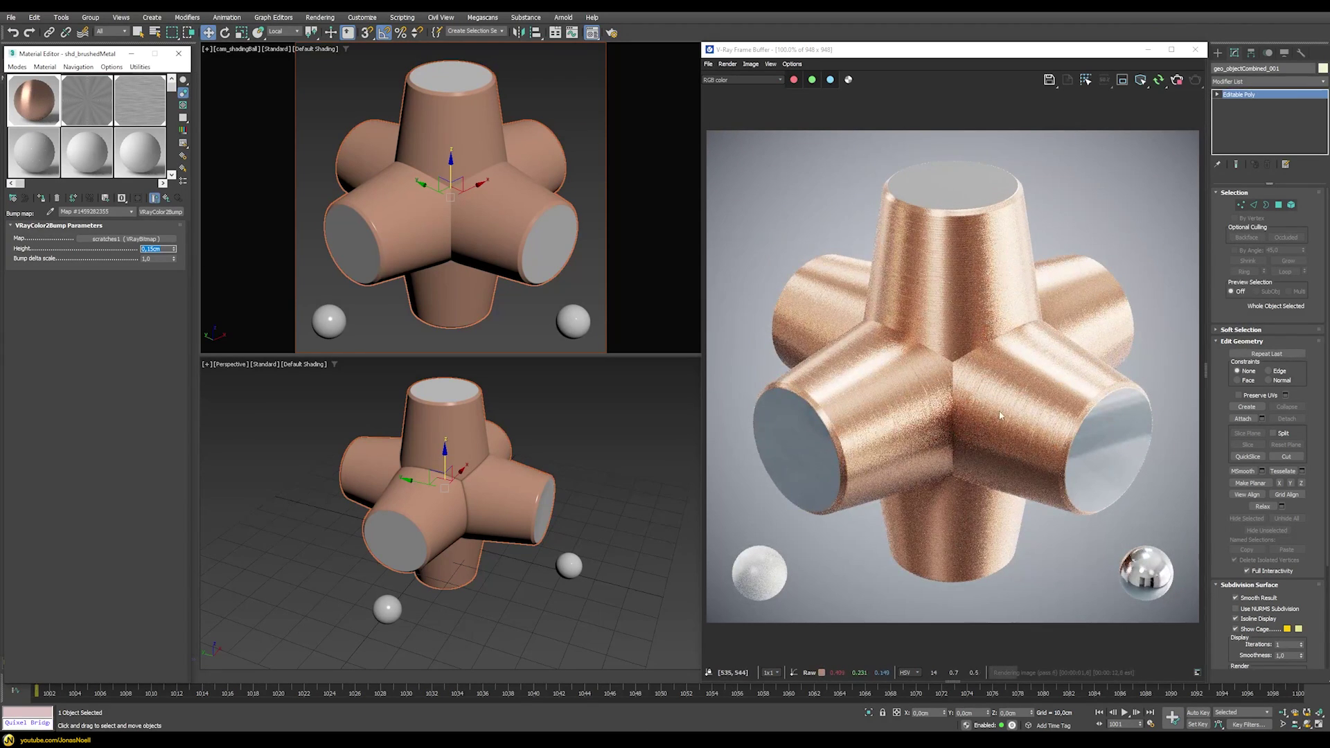
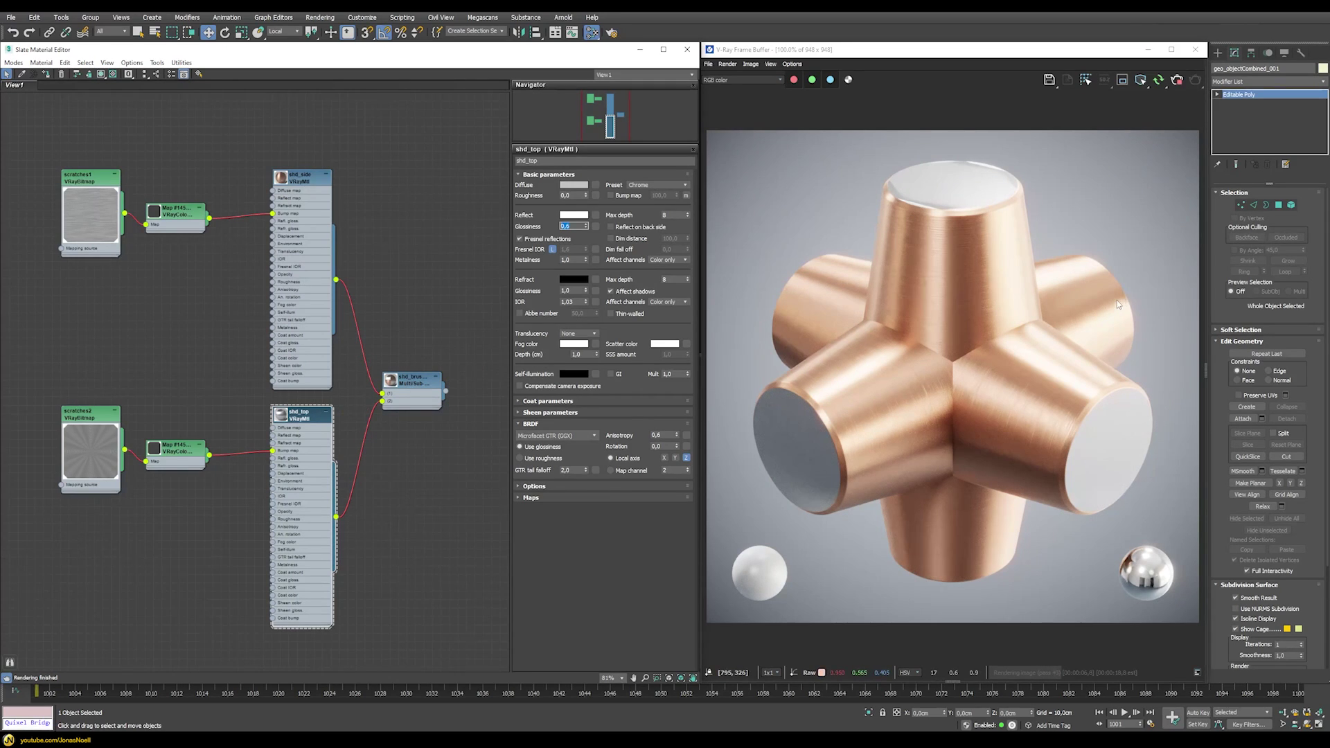
# Derive shd_top's anisotropy from map channel 2 and feed a new Gradient Ramp map into its anisotropy rotation
pyautogui.click(611, 470)
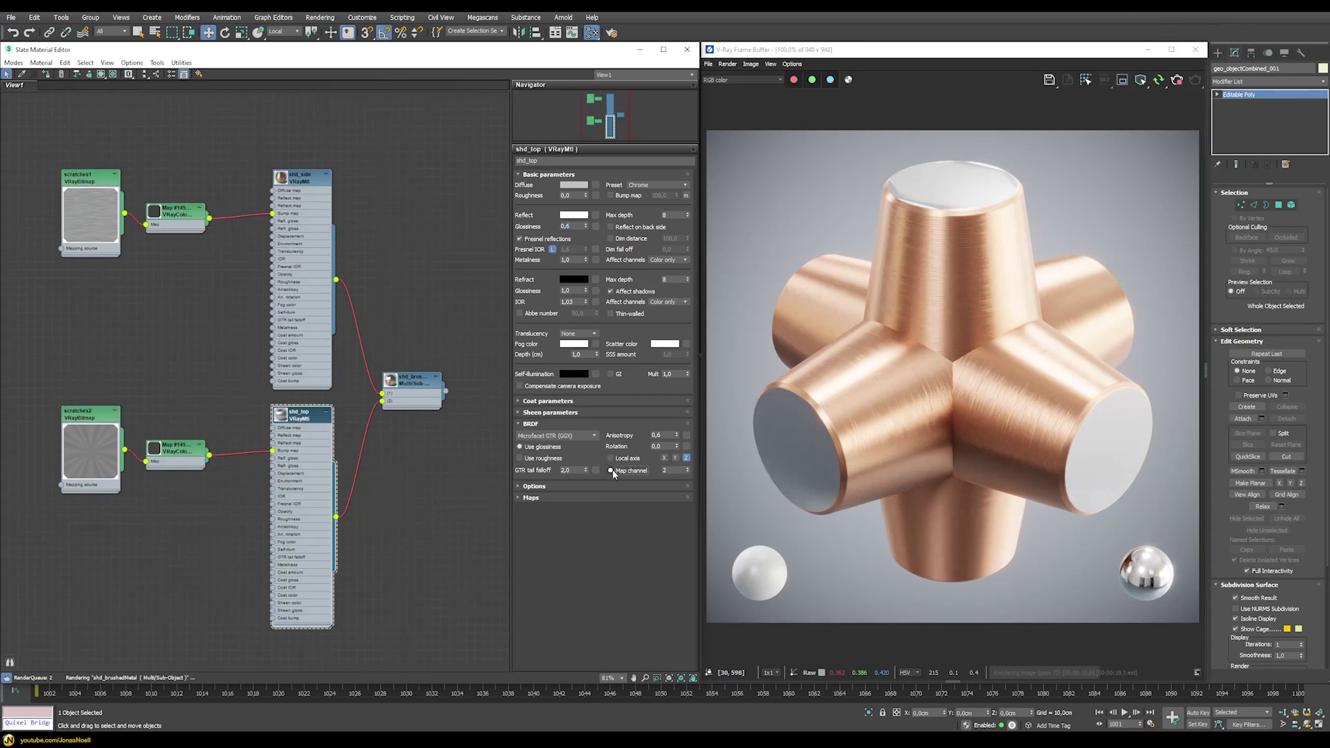
pyautogui.click(688, 471)
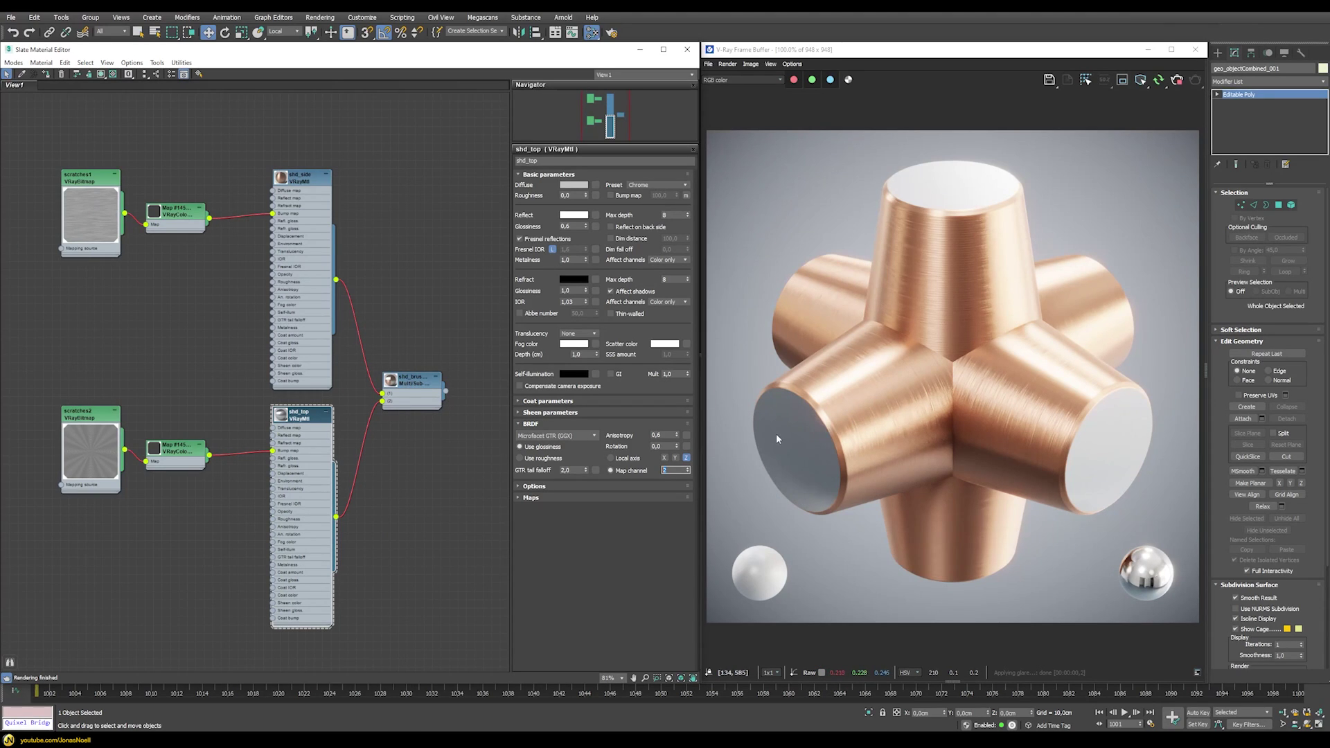
pyautogui.click(687, 446)
pyautogui.write('glad')
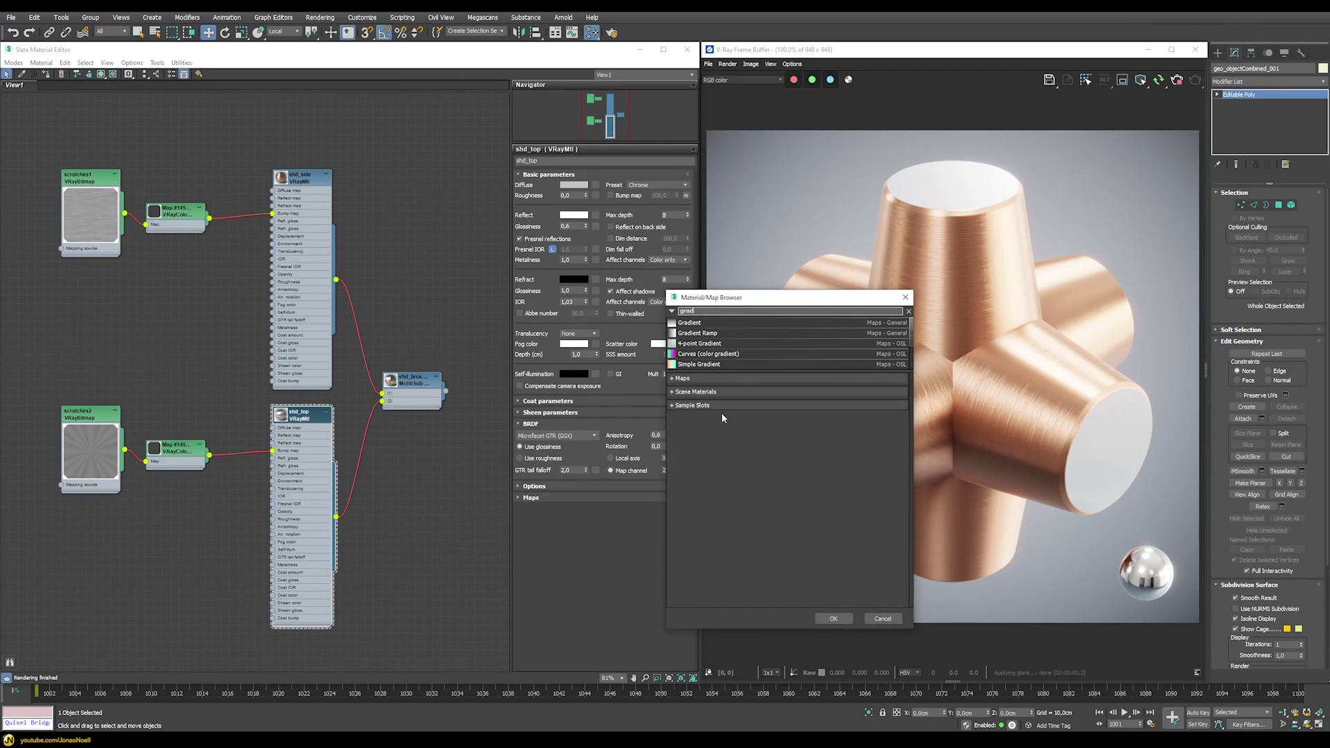
pyautogui.click(833, 619)
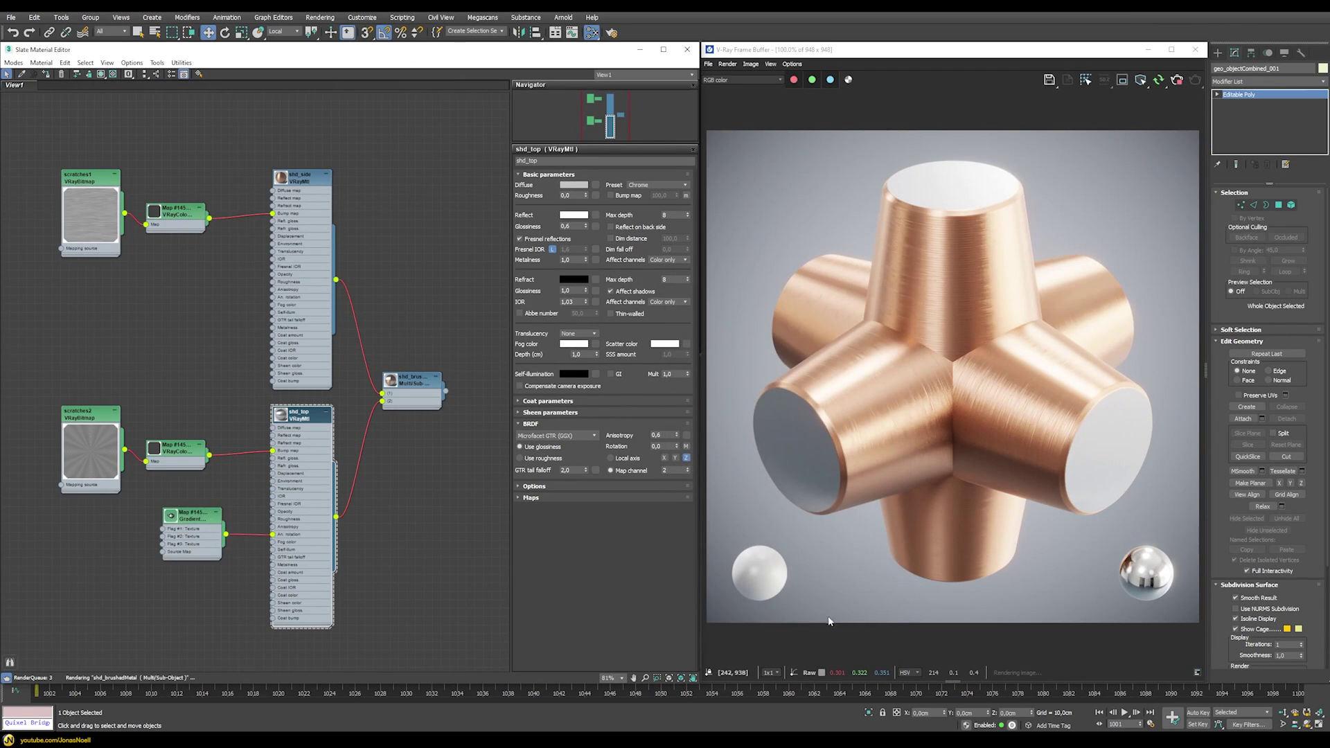
# Set the Gradient Ramp to map channel 2 and gradient type Spiral, and enlarge and reposition its node below the scratches2 bump nodes
pyautogui.doubleClick(173, 519)
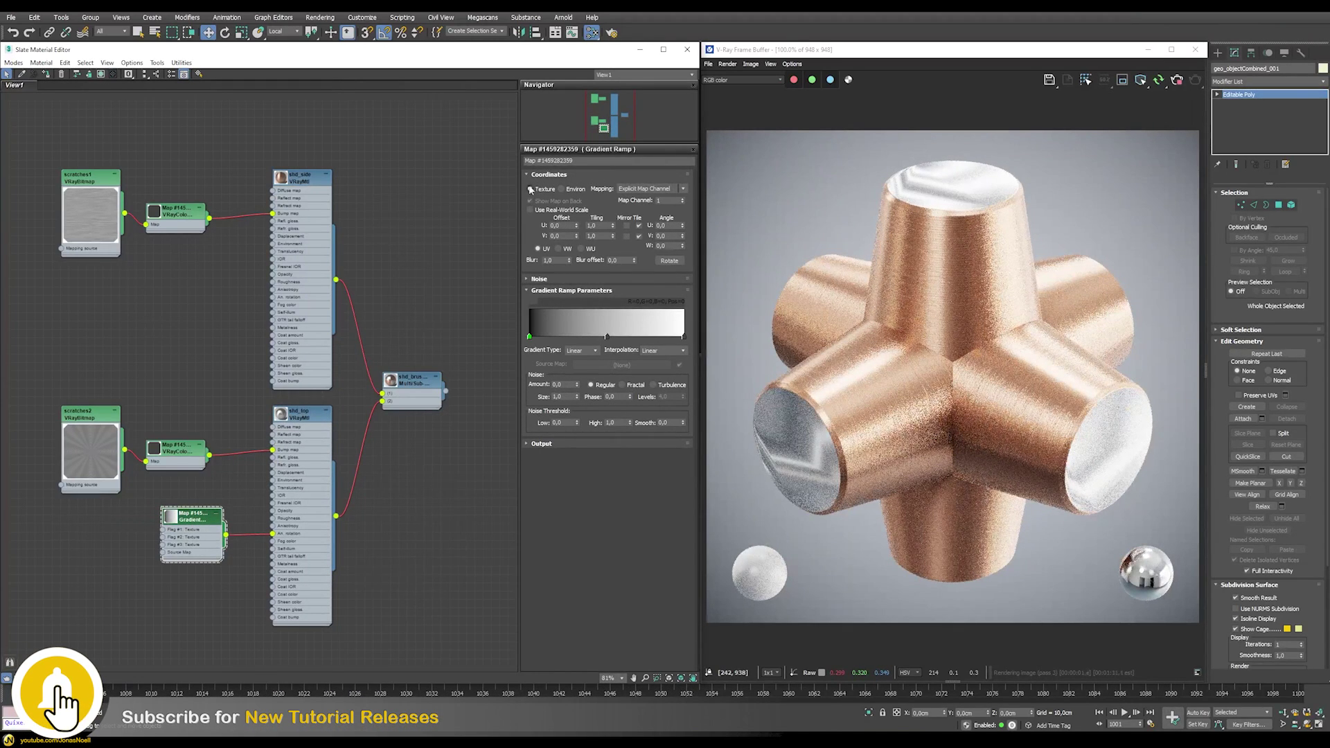
pyautogui.click(682, 198)
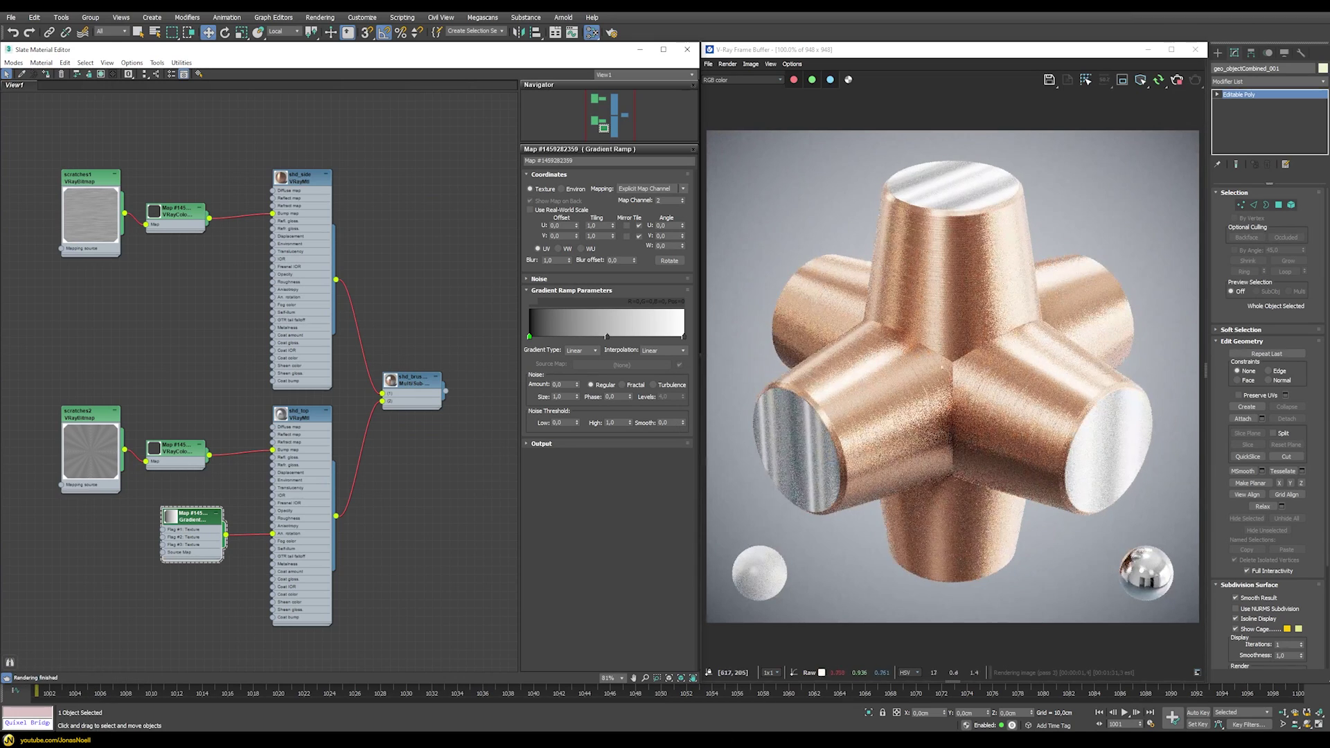
pyautogui.click(581, 350)
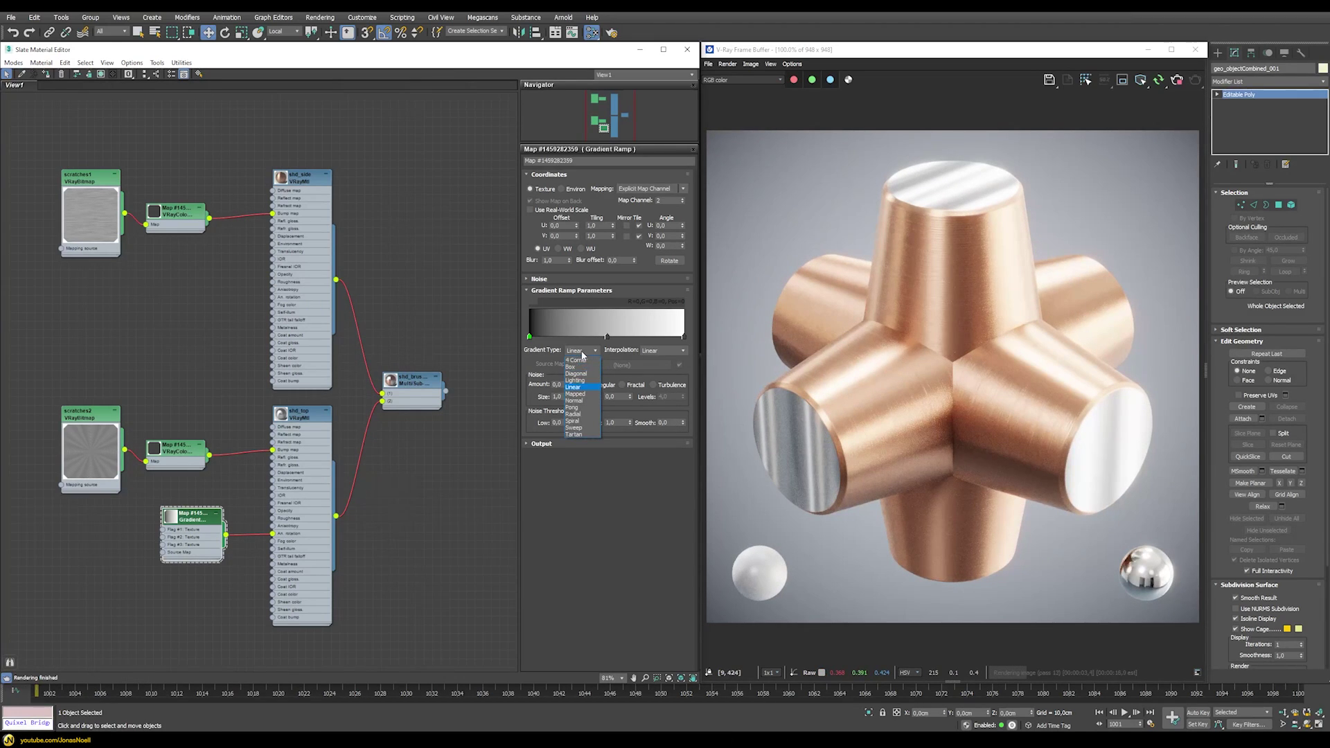
pyautogui.click(587, 421)
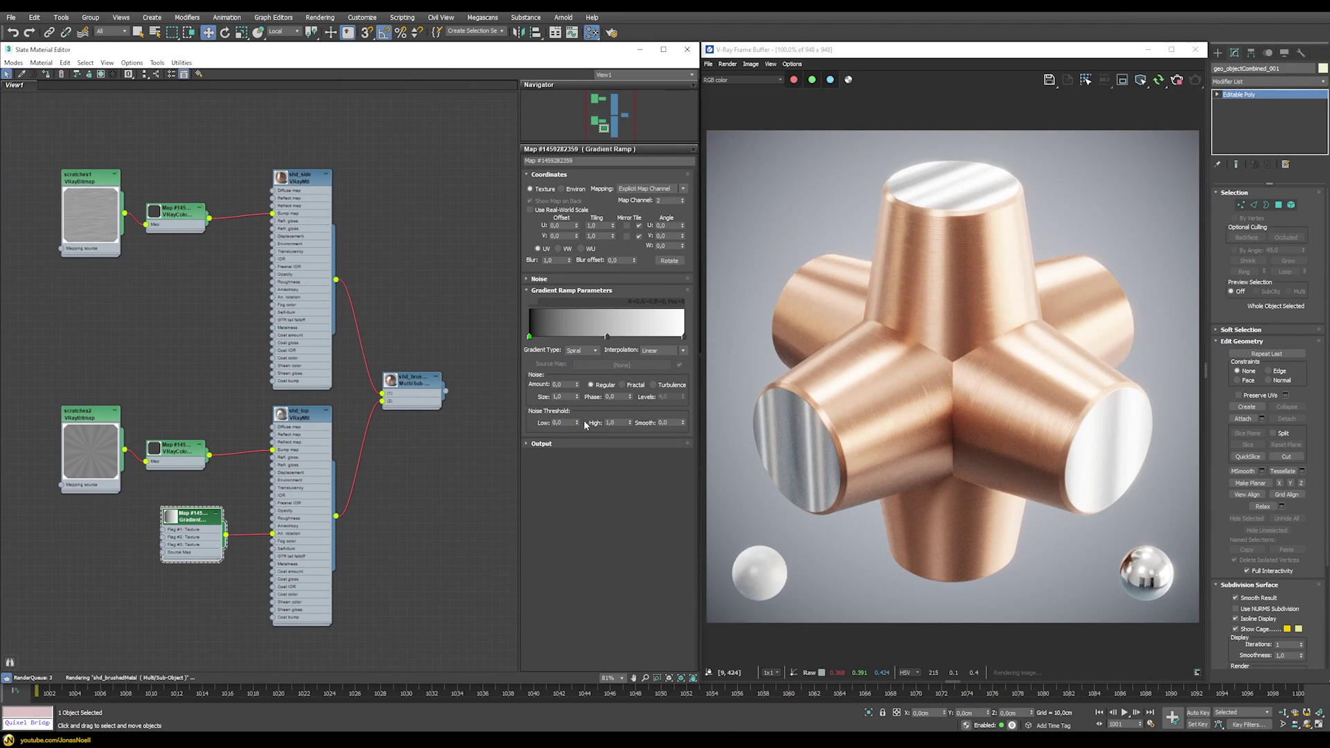
pyautogui.doubleClick(170, 518)
pyautogui.moveTo(197, 532); pyautogui.dragTo(181, 515)
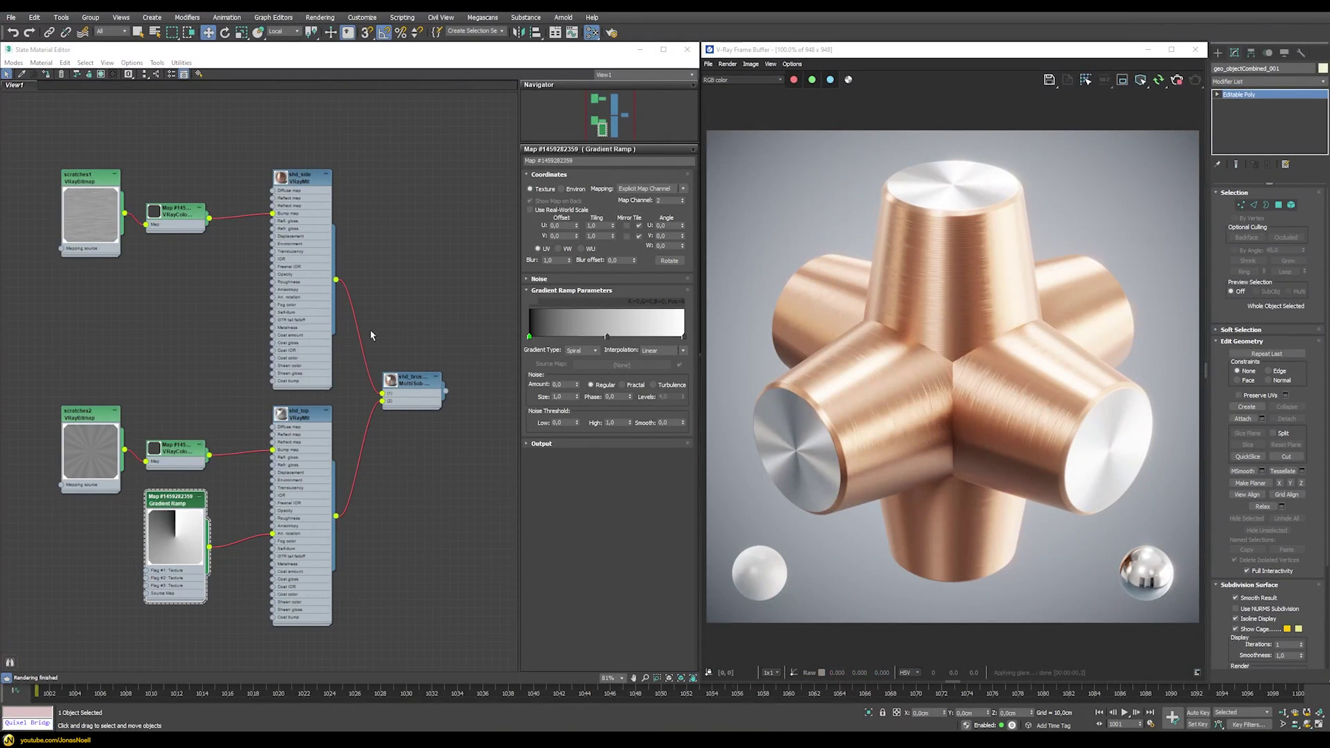
# Enable the bump map of shd_top and set its VRayColor2Bump height to 0.025 cm
pyautogui.doubleClick(298, 414)
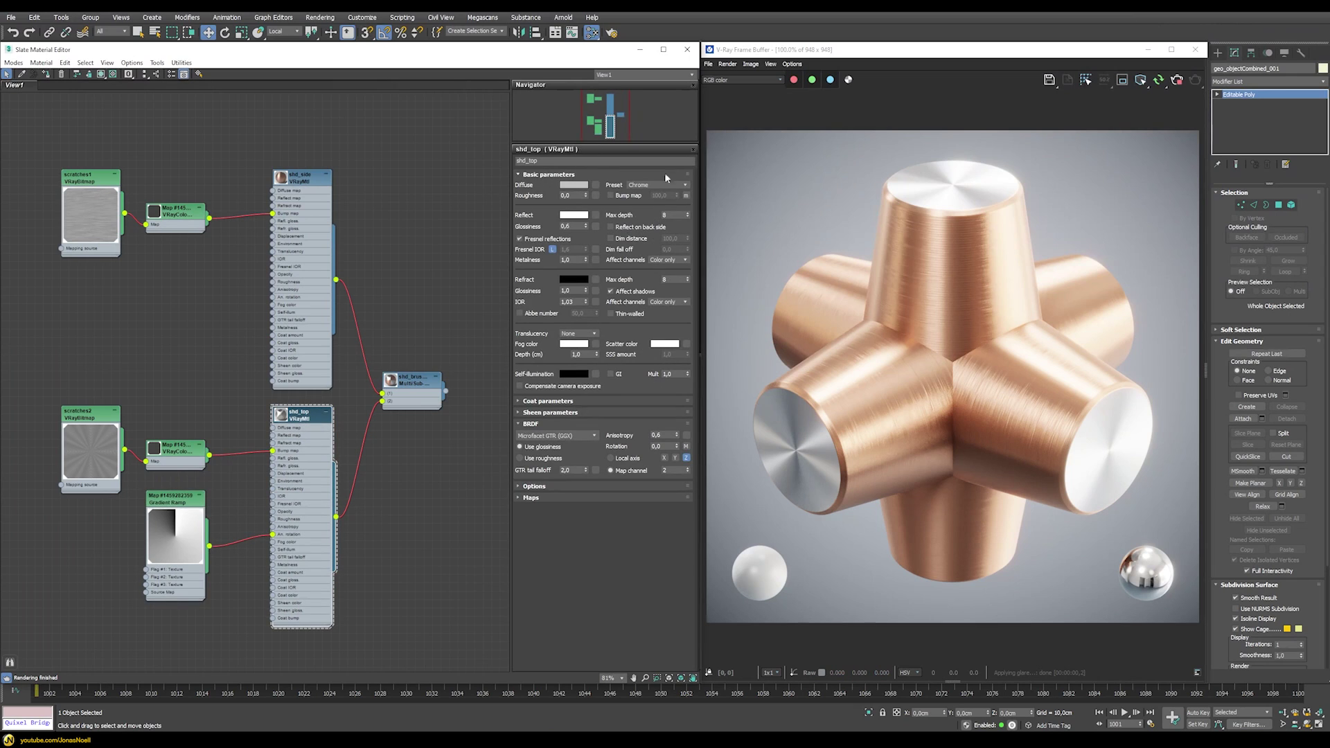
pyautogui.click(610, 195)
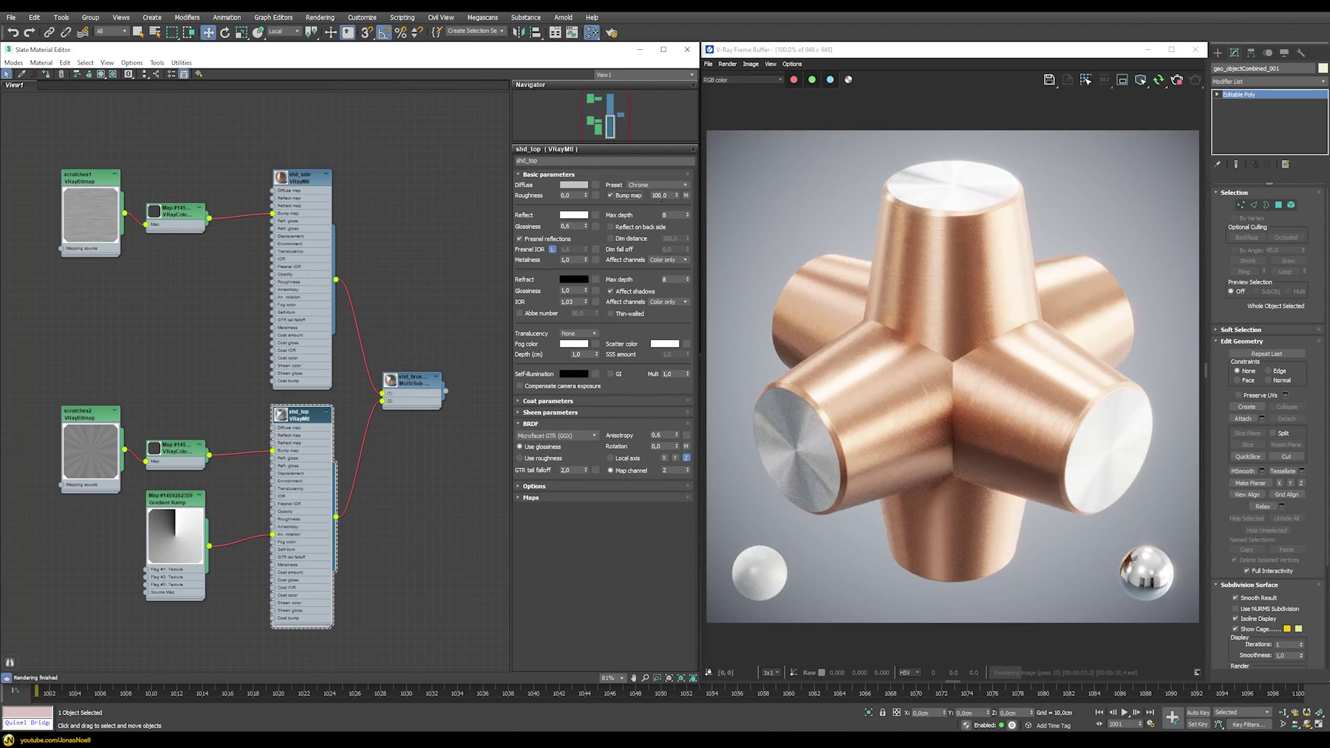
pyautogui.click(689, 196)
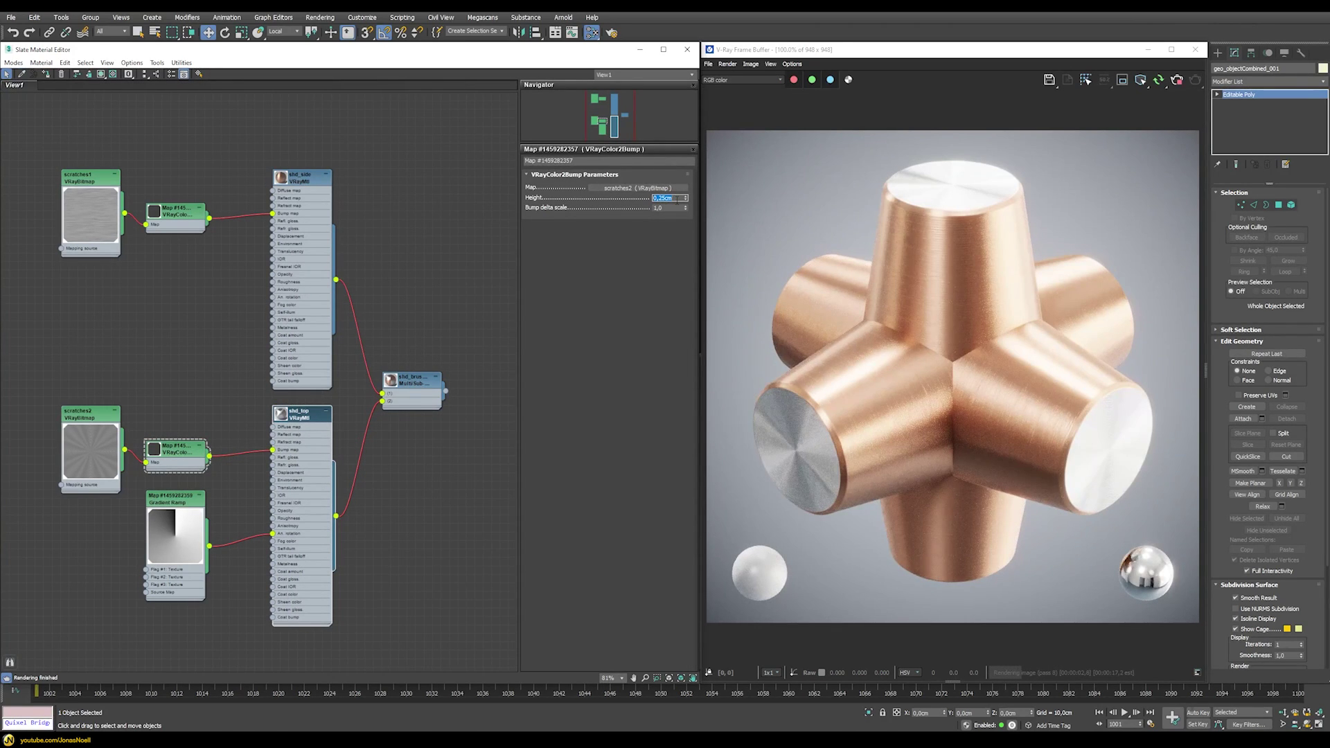
pyautogui.write('0,025')
pyautogui.press('Return')
# Inspect the radial scratches on the upper cap up close in the render and set the filter multiplier of the scratches2 bitmap to 0.01
pyautogui.rightClick(948, 183)
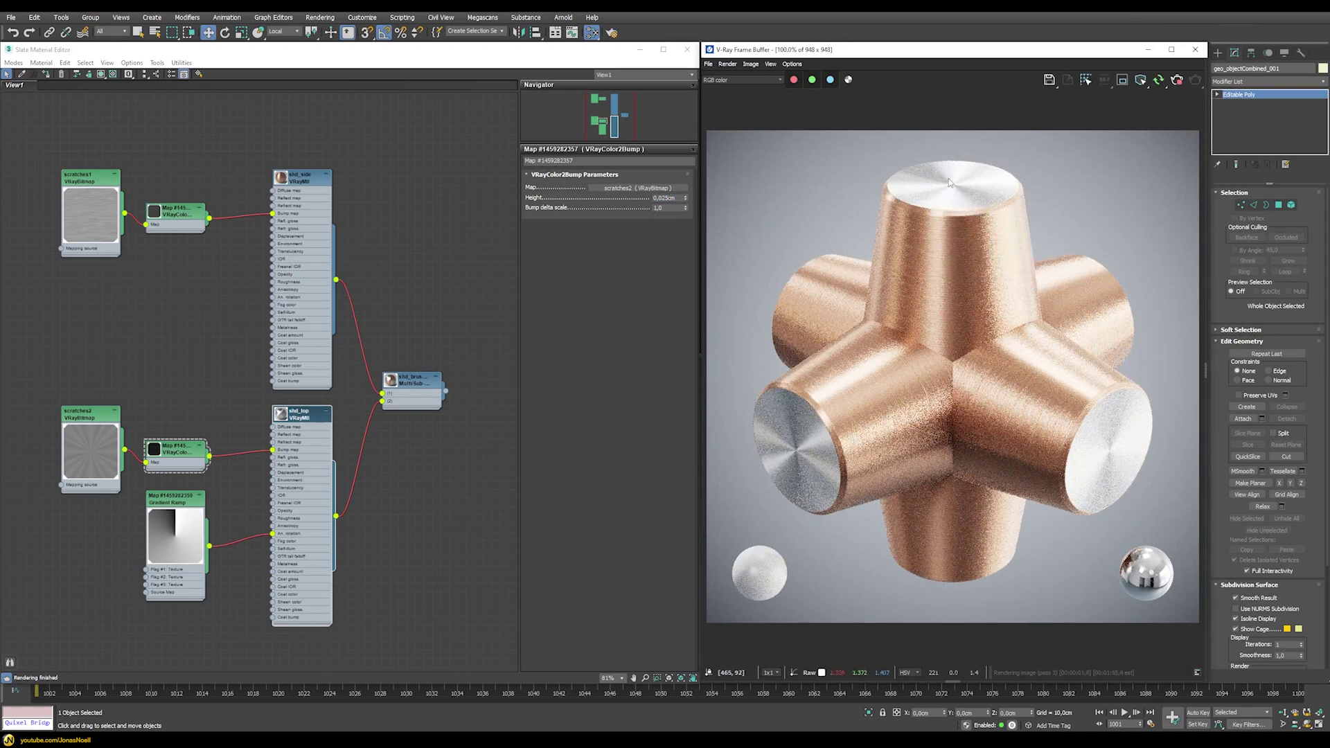
pyautogui.scroll(5, 949, 183)
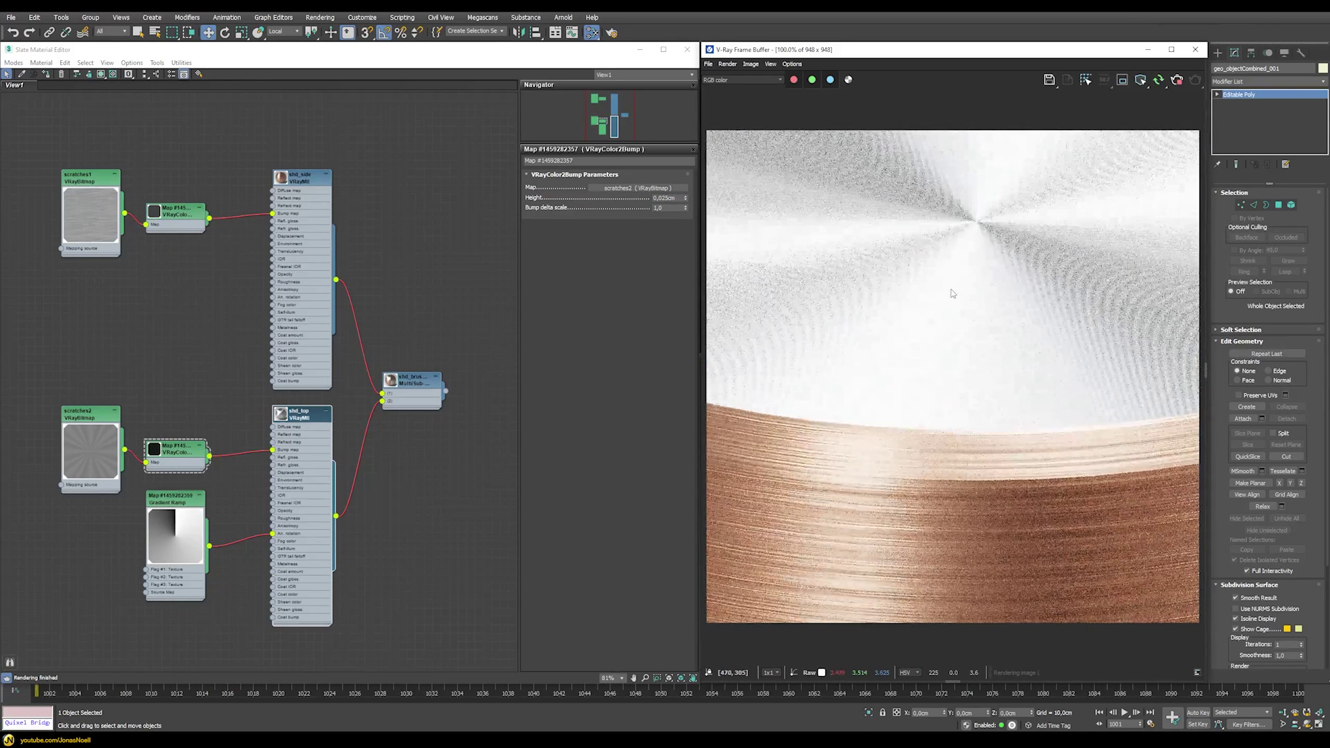
pyautogui.scroll(4, 951, 294)
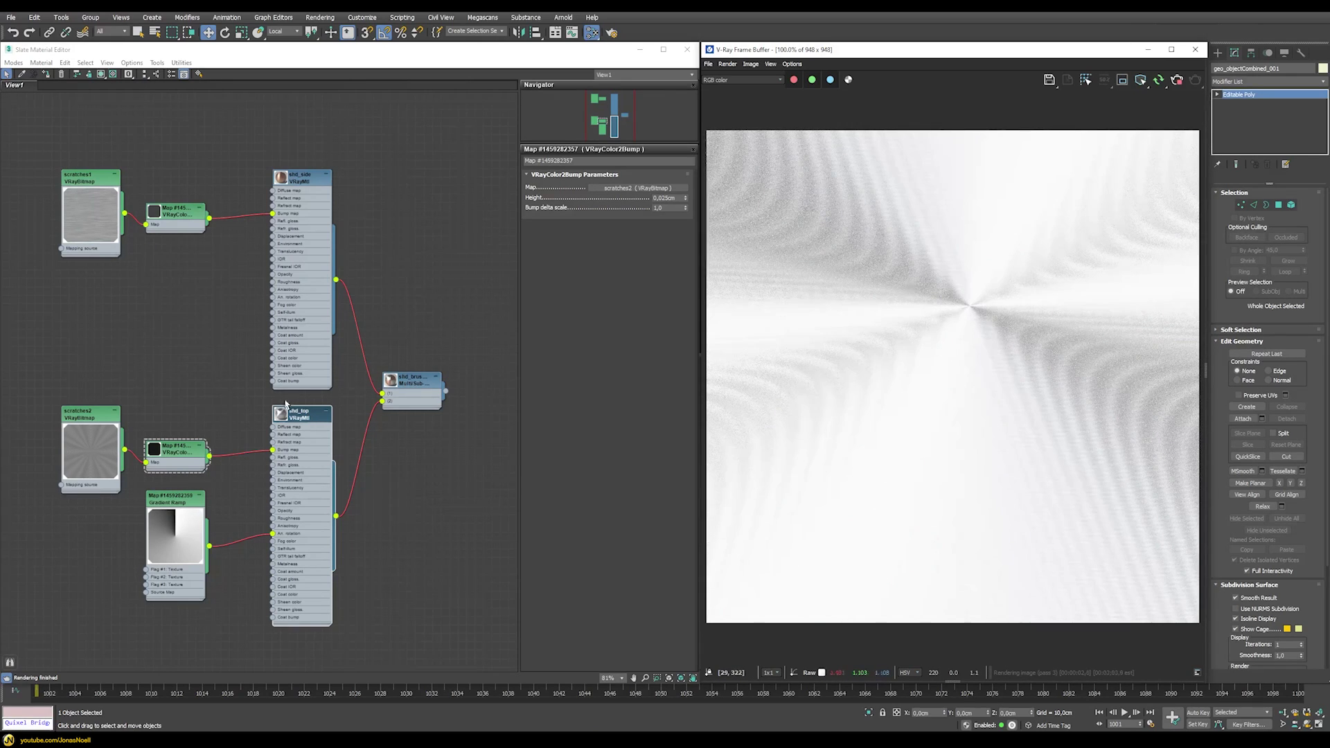
pyautogui.click(89, 439)
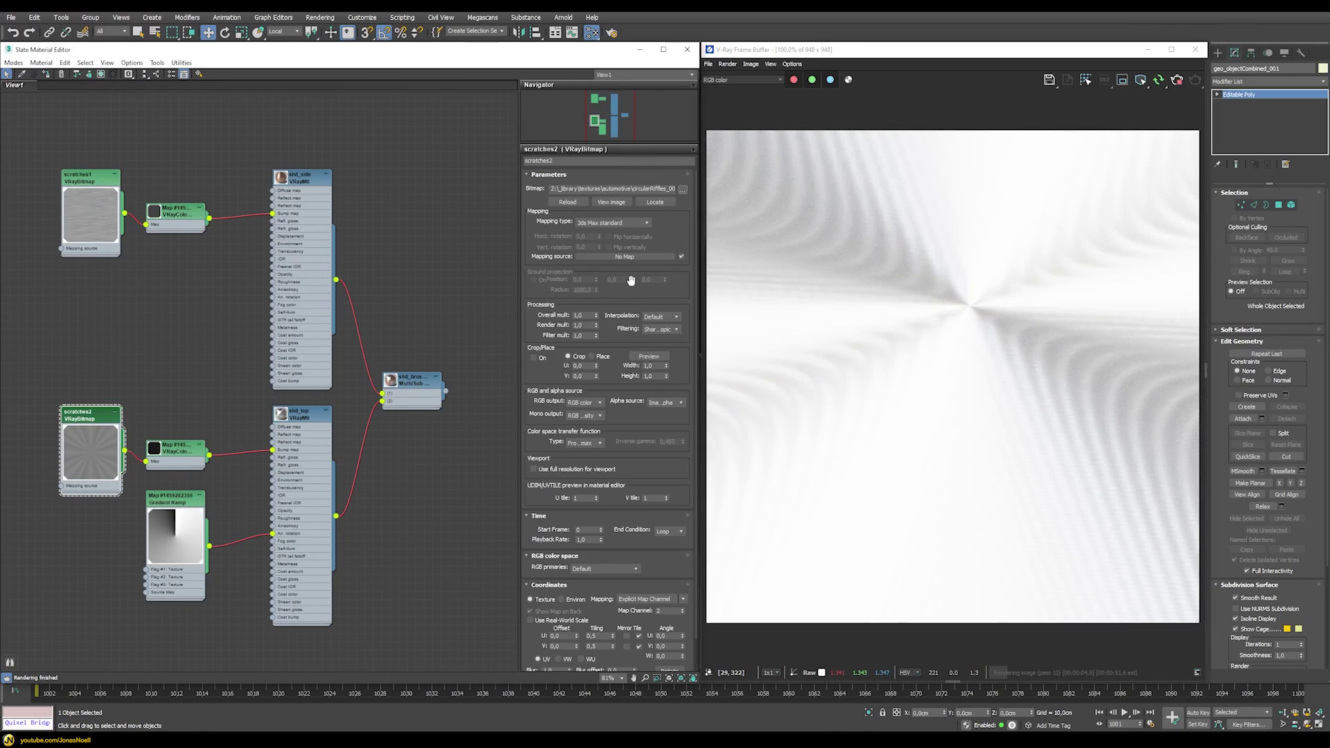
pyautogui.doubleClick(580, 335)
pyautogui.write('0,01')
pyautogui.press('Return')
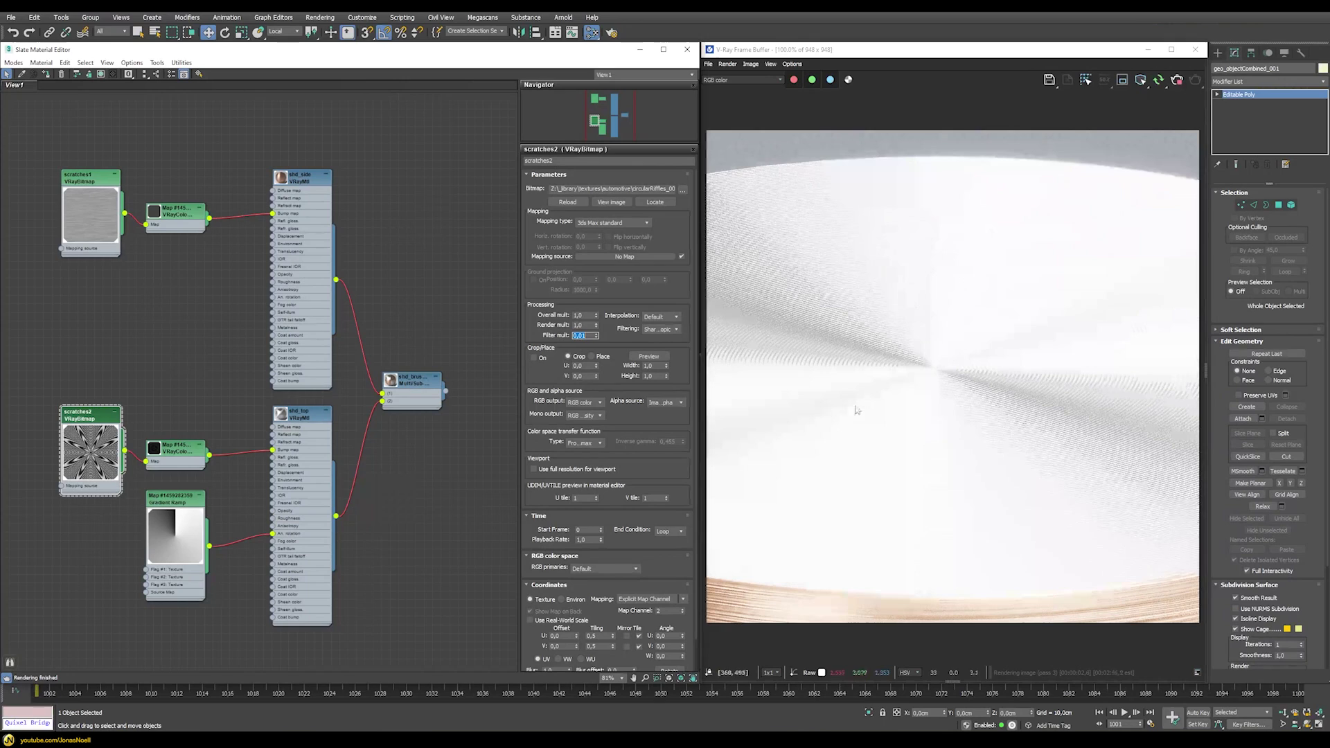
pyautogui.rightClick(888, 409)
pyautogui.click(888, 409)
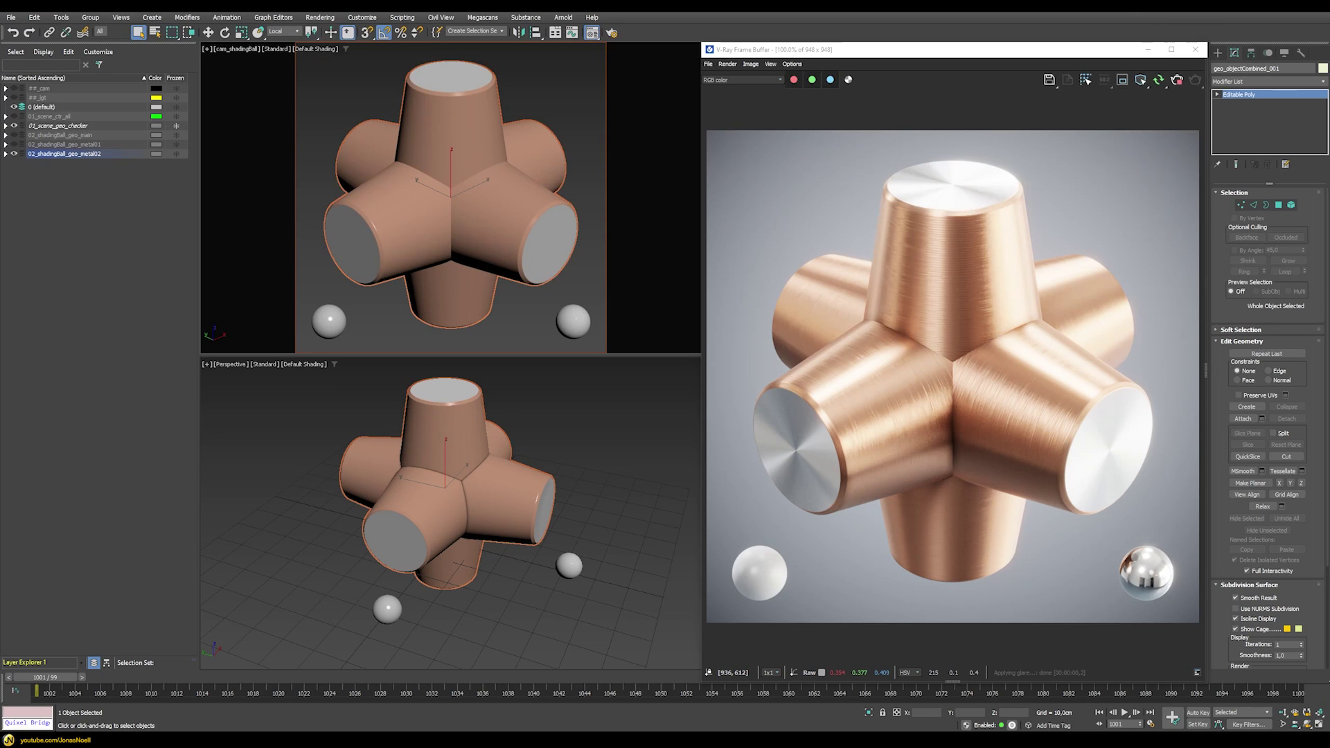
# Render with the 02_shadingBall_geo_metal01 layer shown temporarily, and switch the visible geometry from 02_shadingBall_geo_metal02 to 02_shadingBall_geo_main
pyautogui.hotkey('shift', 'q')
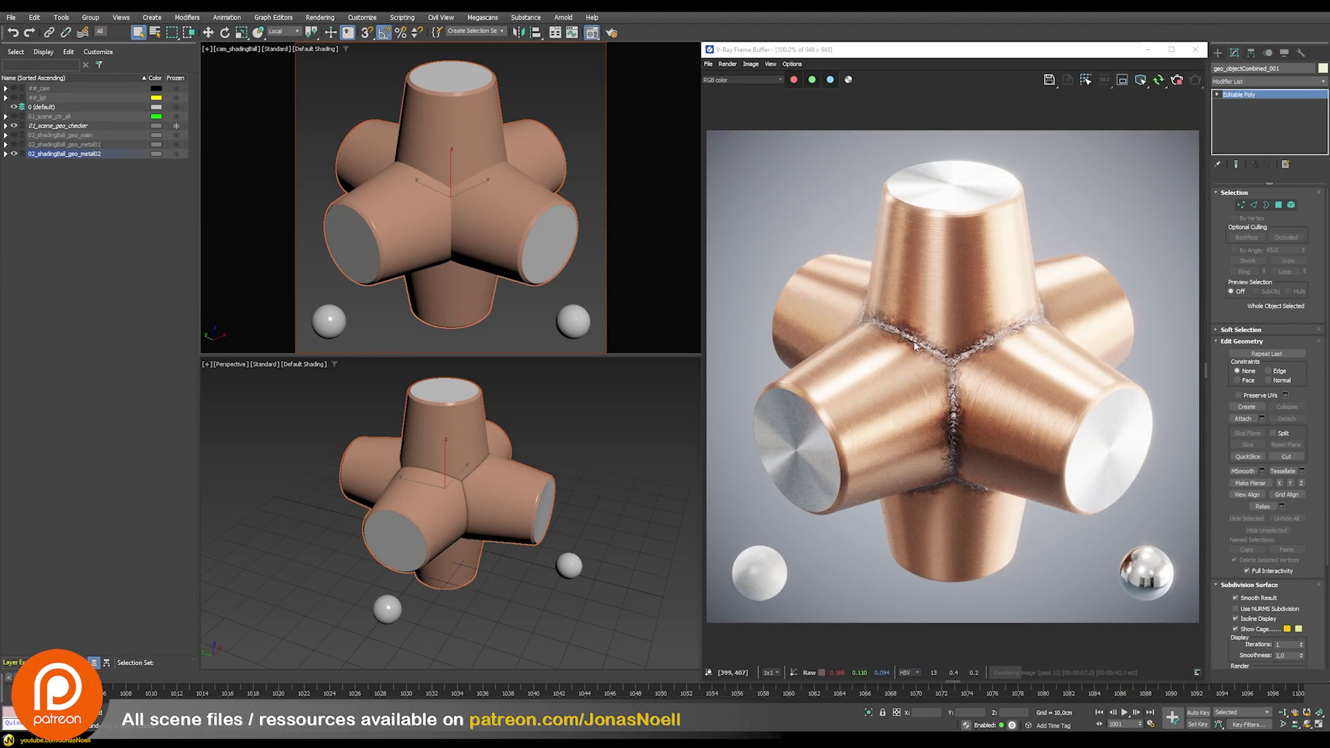
pyautogui.click(14, 144)
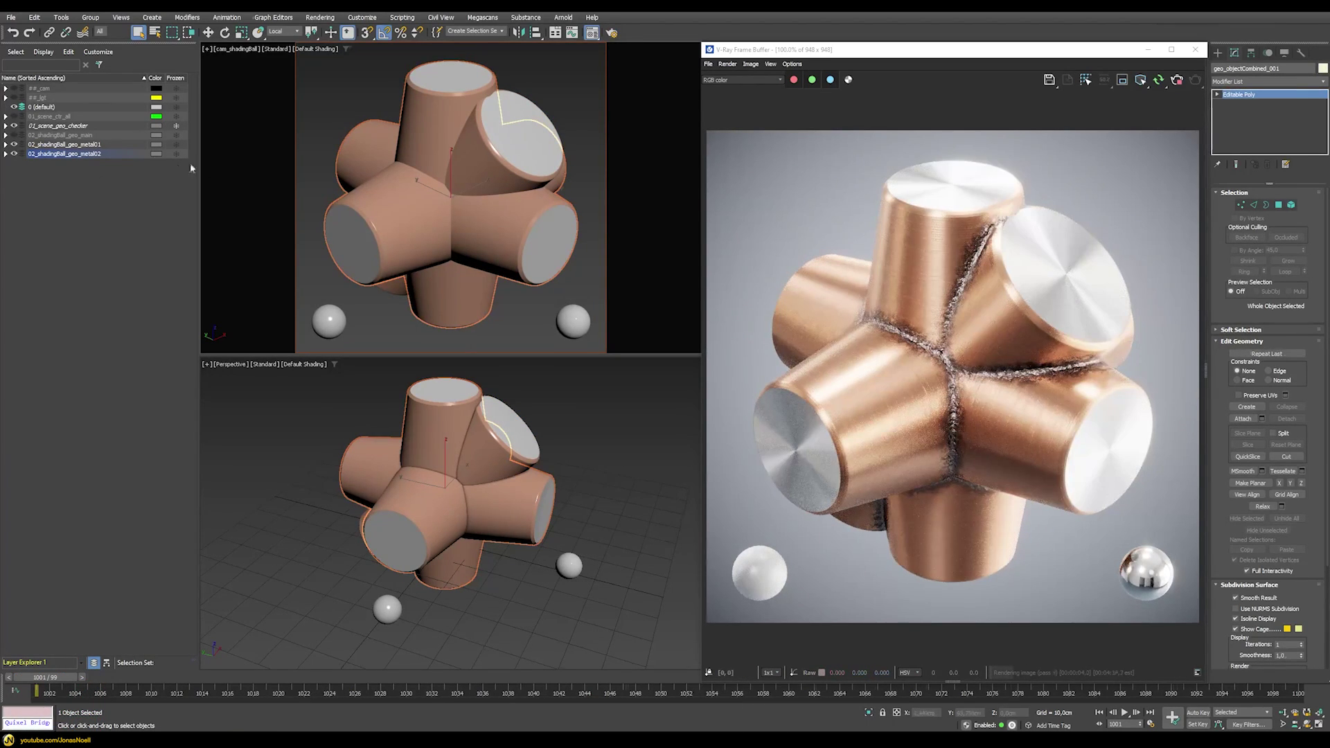
pyautogui.click(14, 144)
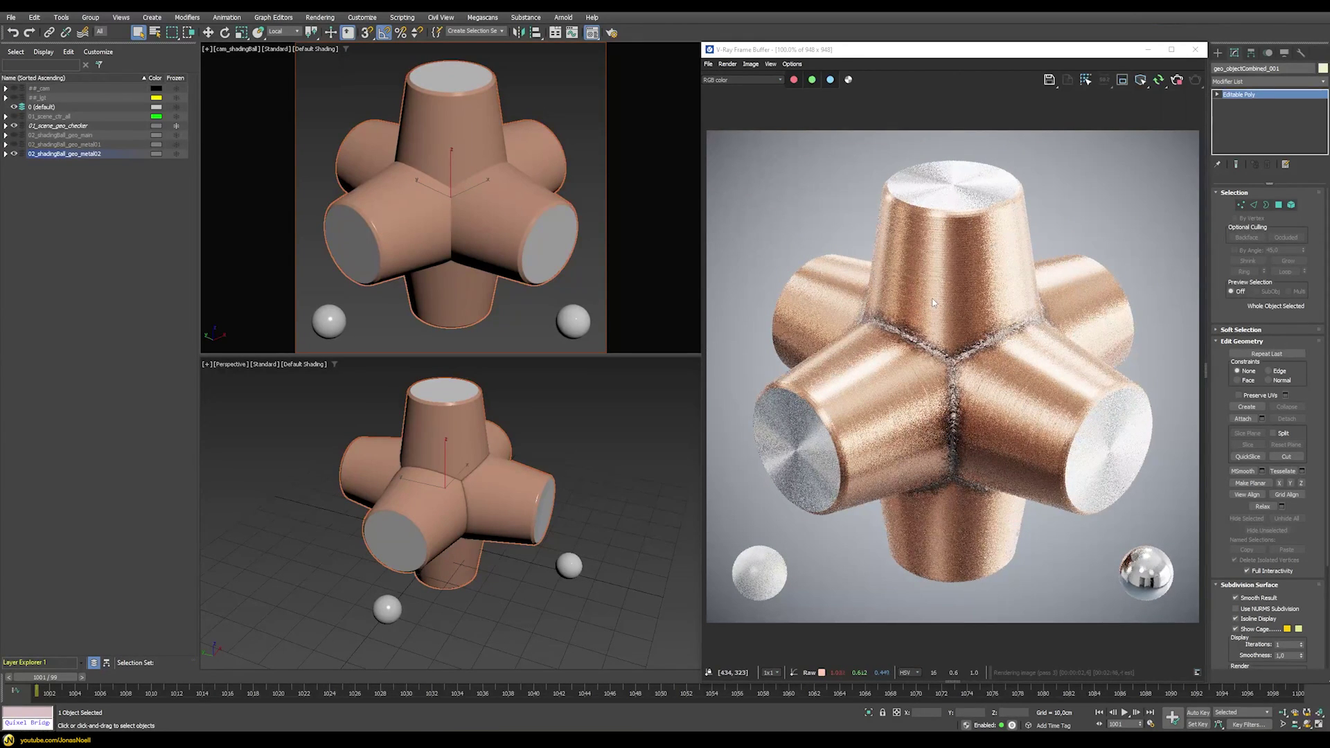
pyautogui.click(14, 153)
pyautogui.click(14, 134)
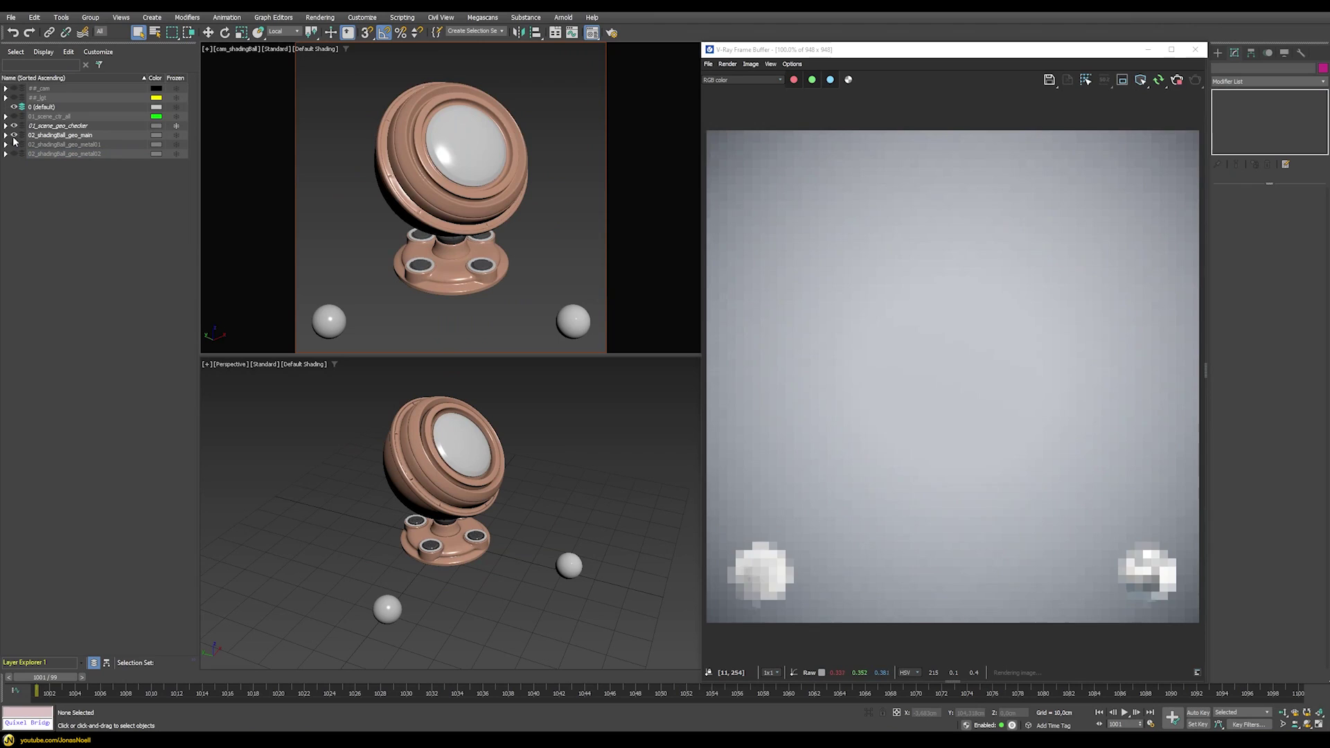